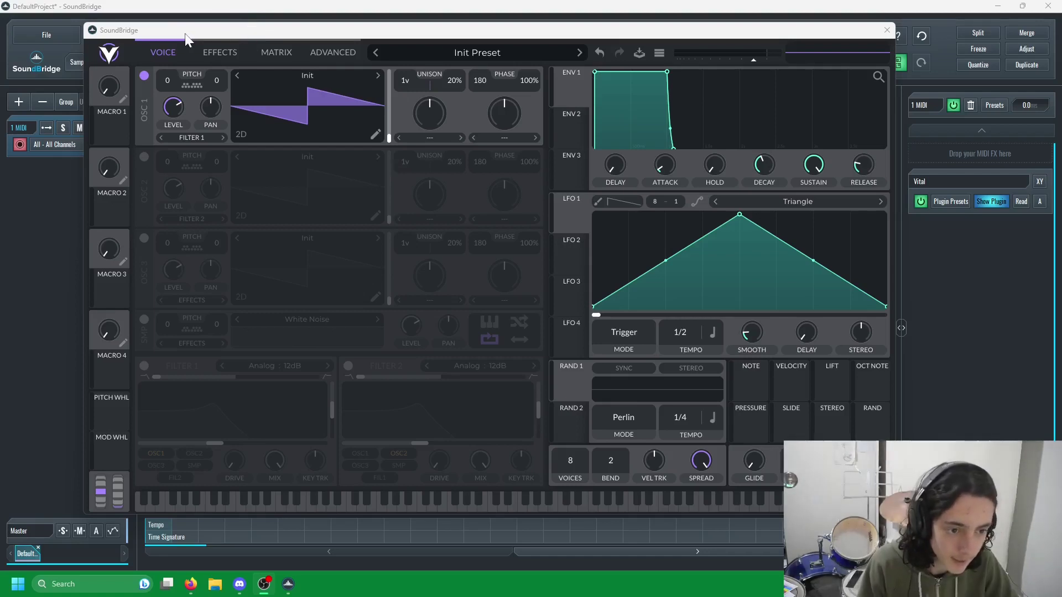
Step: Load the razor sharp preset for a look, and reset the synth to the initialized preset
{"action": "left_click_drag", "start_coordinate": [185, 35], "coordinate": [114, 25]}
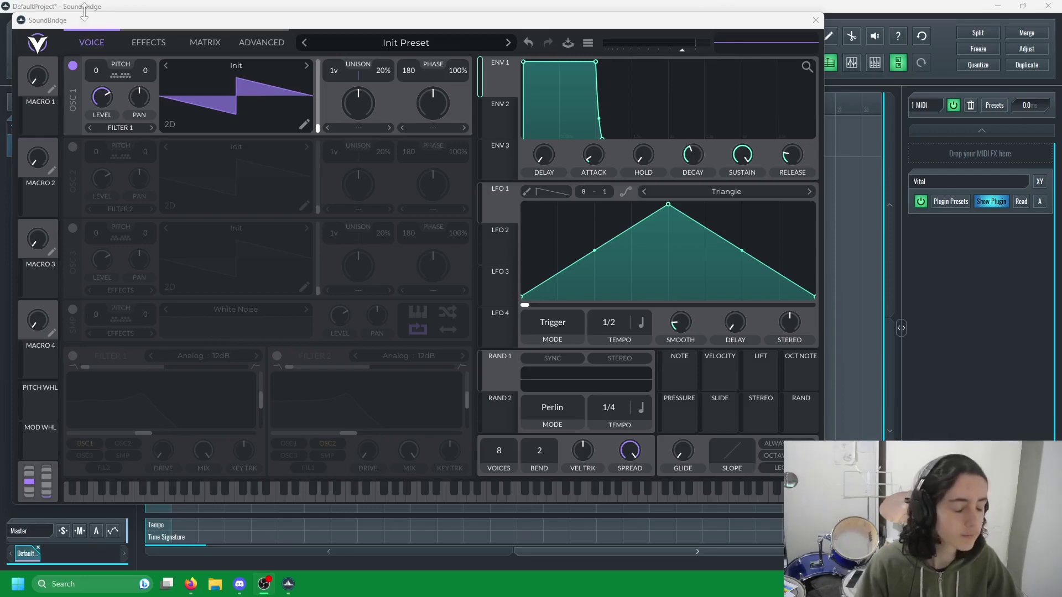
{"action": "left_click", "coordinate": [380, 43]}
{"action": "left_click", "coordinate": [453, 125]}
{"action": "left_click", "coordinate": [588, 42]}
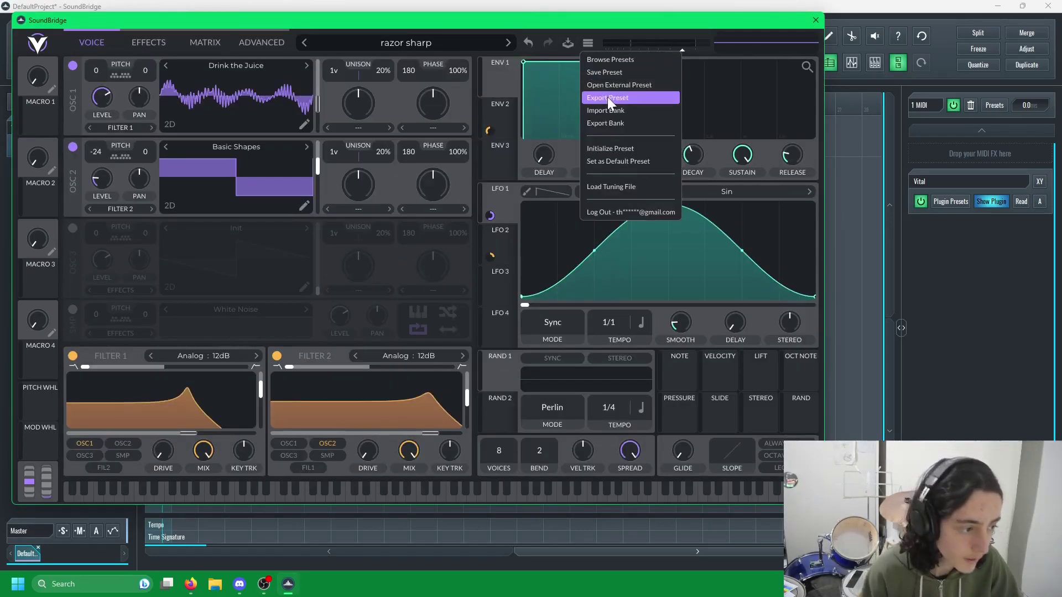
{"action": "left_click", "coordinate": [626, 150]}
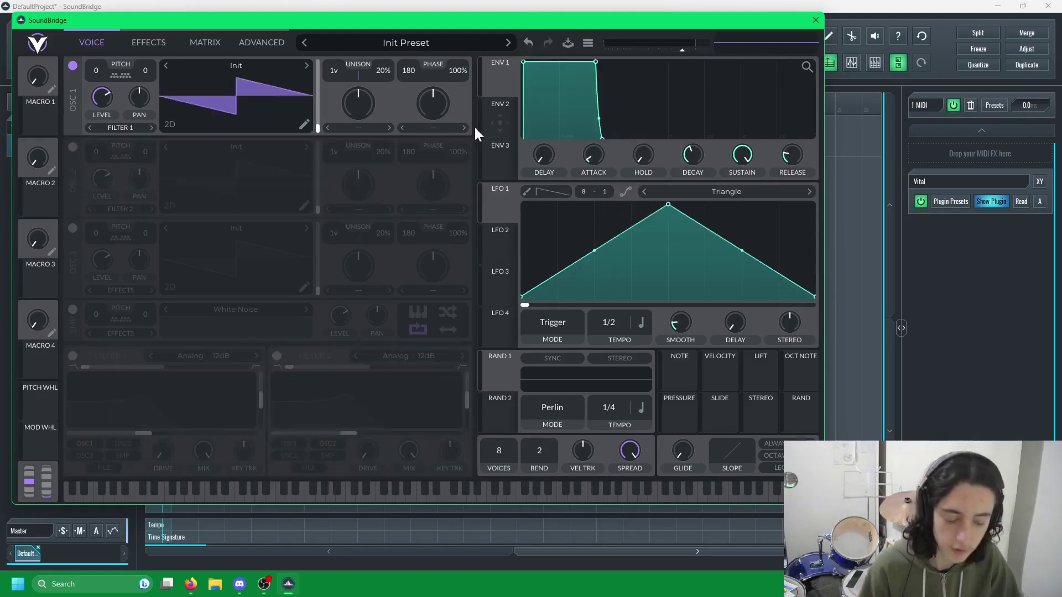
Step: Load the Basic Shapes wavetable into oscillator 1 and move its frame position to the saw shape
{"action": "left_click", "coordinate": [254, 65]}
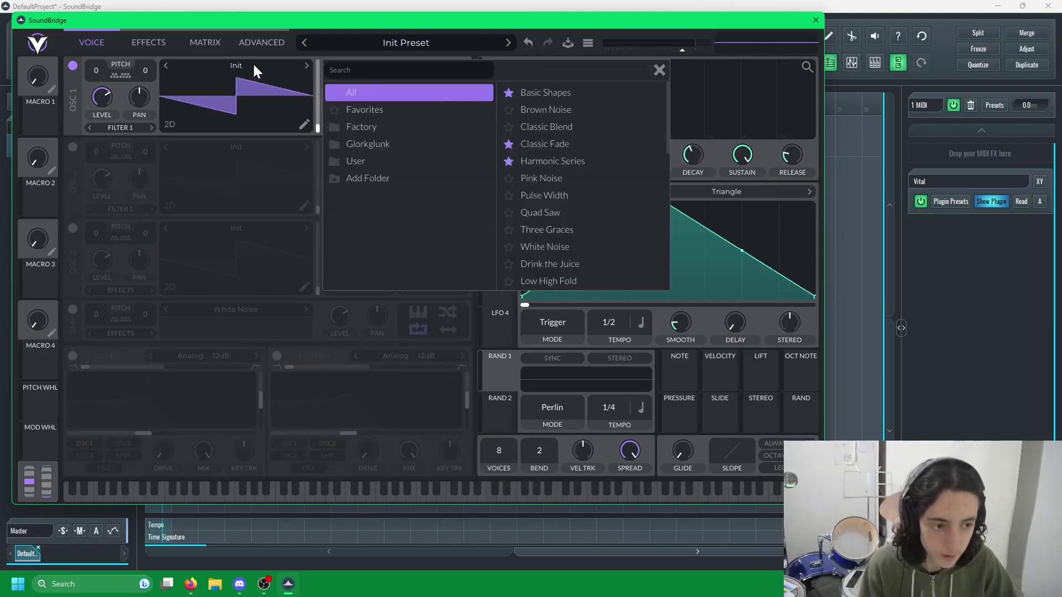
{"action": "left_click", "coordinate": [578, 94]}
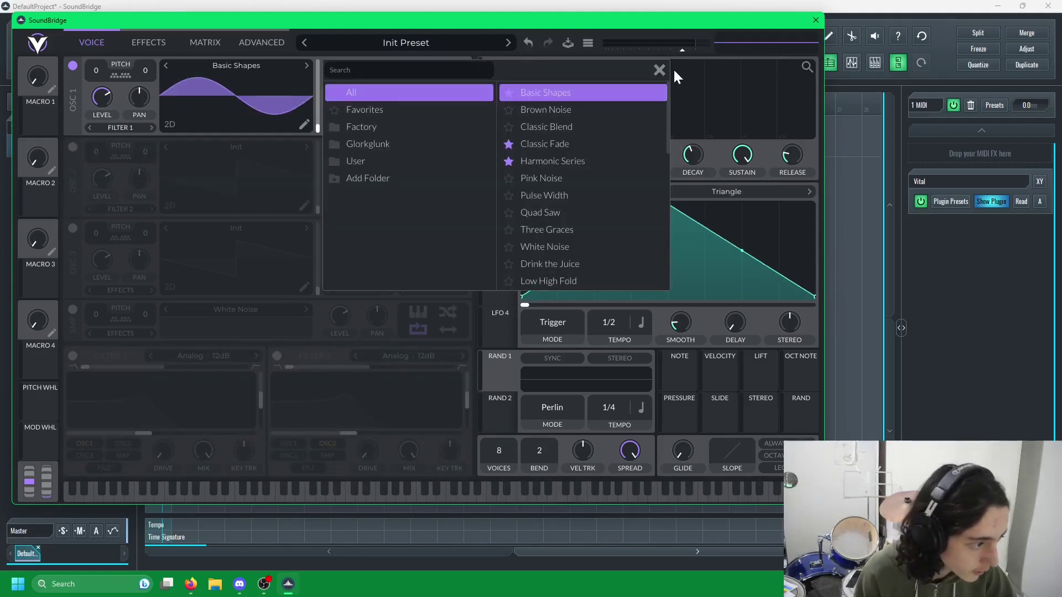
{"action": "left_click", "coordinate": [659, 70]}
{"action": "left_click_drag", "start_coordinate": [231, 95], "coordinate": [240, 68]}
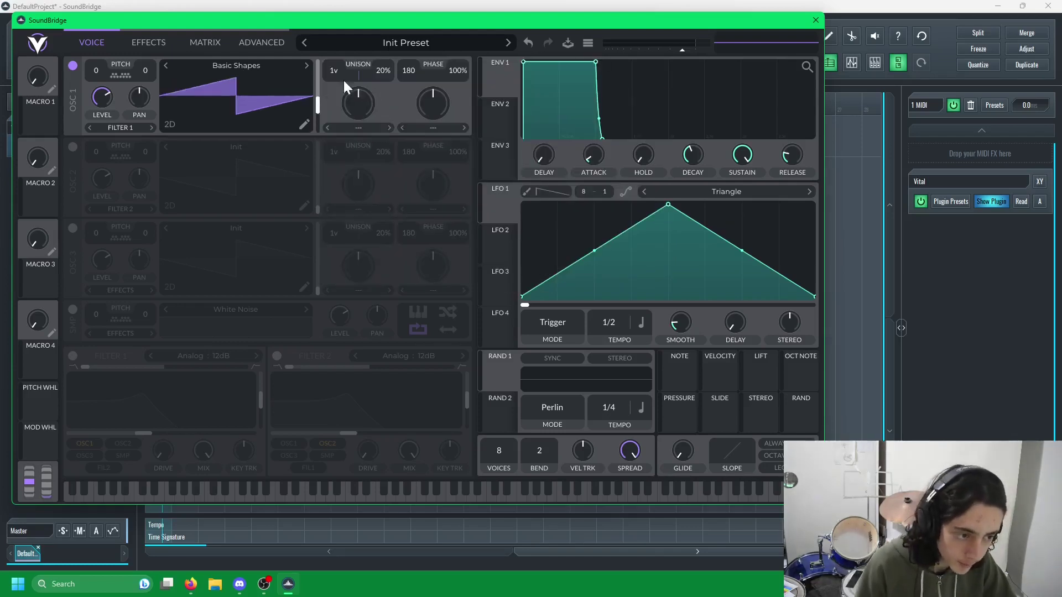
Step: Enable Filter 1 with cutoff at about 26.9 semitones and resonance about 32.5%, and modulate its cutoff with envelope 2
{"action": "left_click", "coordinate": [73, 356]}
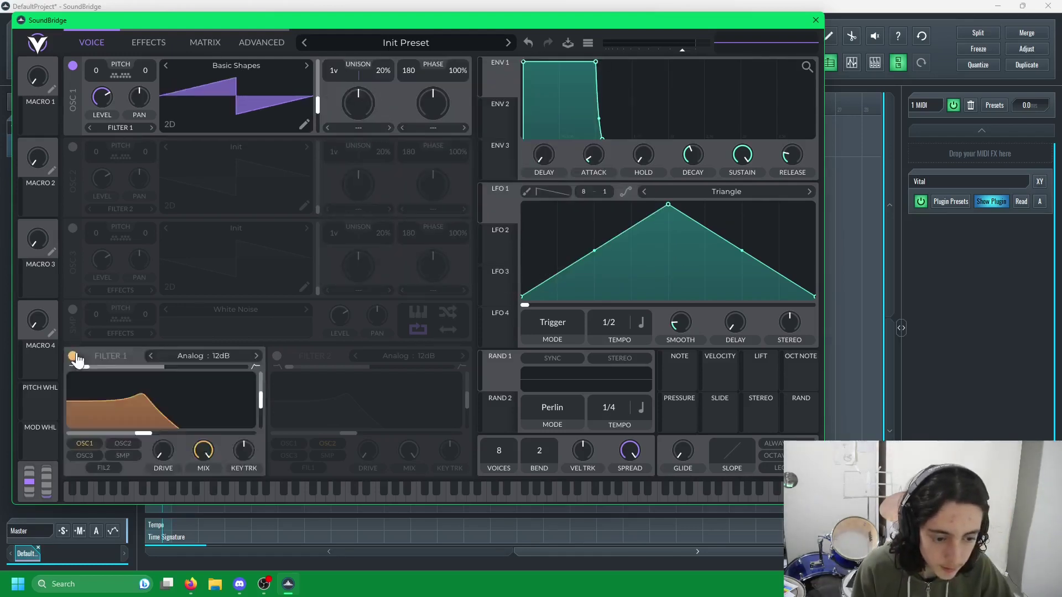
{"action": "left_click_drag", "start_coordinate": [160, 406], "coordinate": [200, 406]}
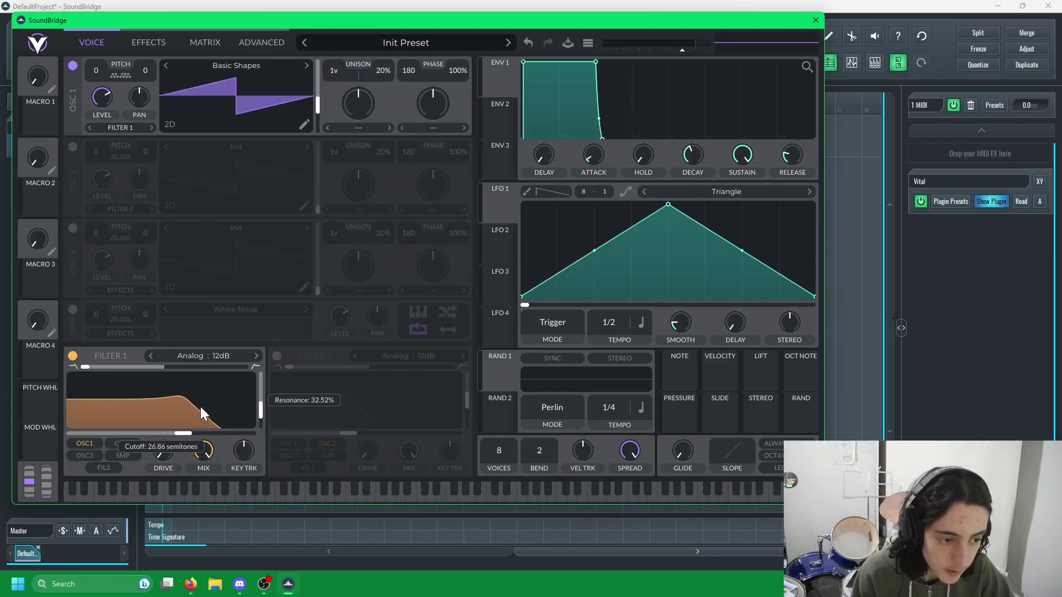
{"action": "left_click_drag", "start_coordinate": [499, 122], "coordinate": [209, 418]}
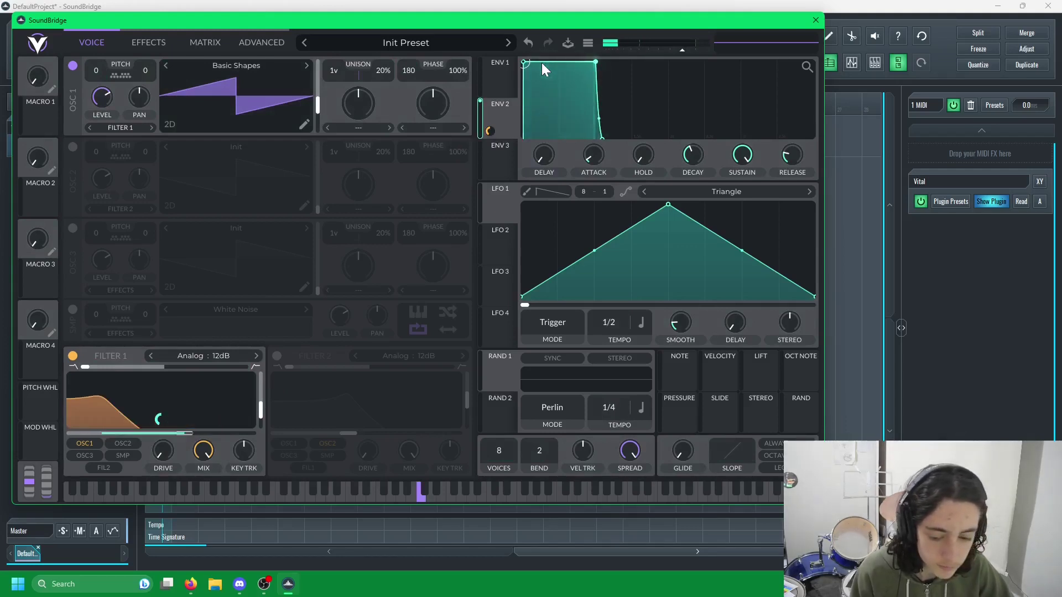
Step: Shape envelope 2 with a slower attack, a lowered sustain and a longer release
{"action": "left_click_drag", "start_coordinate": [527, 61], "coordinate": [587, 110]}
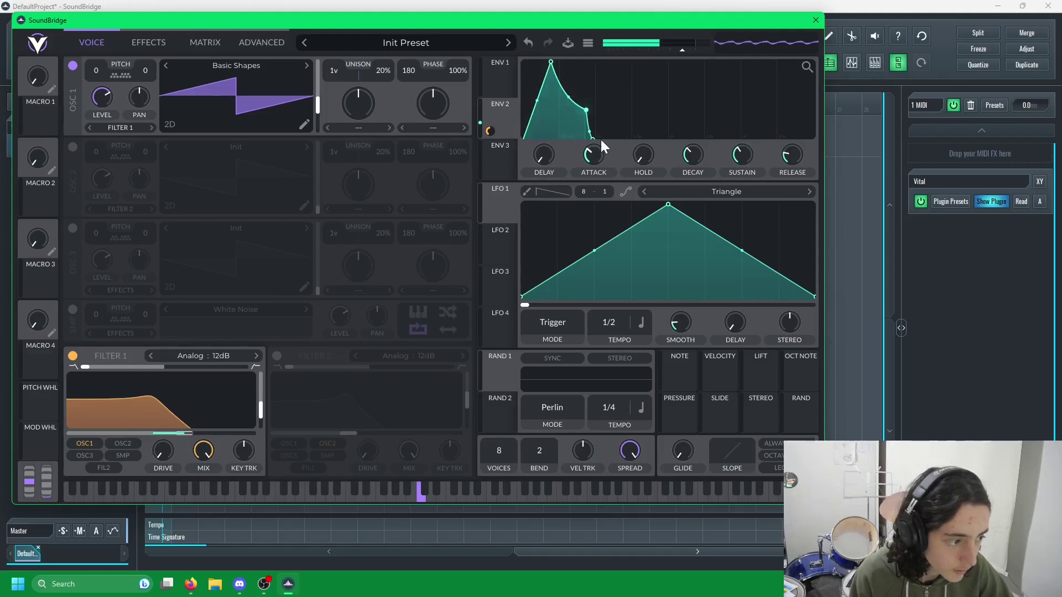
{"action": "left_click_drag", "start_coordinate": [600, 138], "coordinate": [614, 134]}
Step: Shape envelope 1 with an instant attack, a reduced sustain and a longer release
{"action": "left_click_drag", "start_coordinate": [551, 62], "coordinate": [523, 61]}
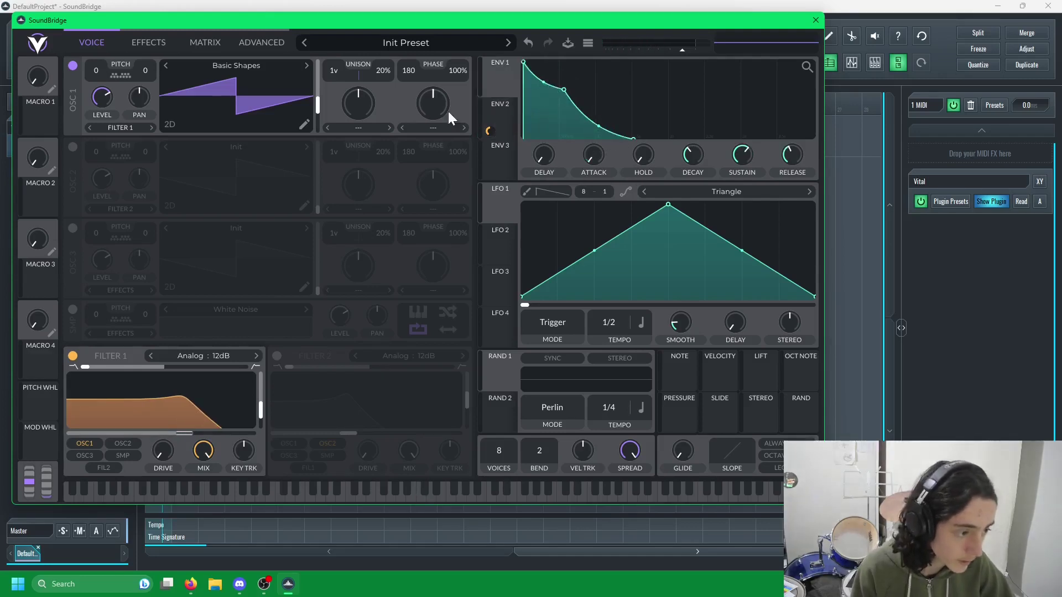
{"action": "left_click", "coordinate": [490, 105]}
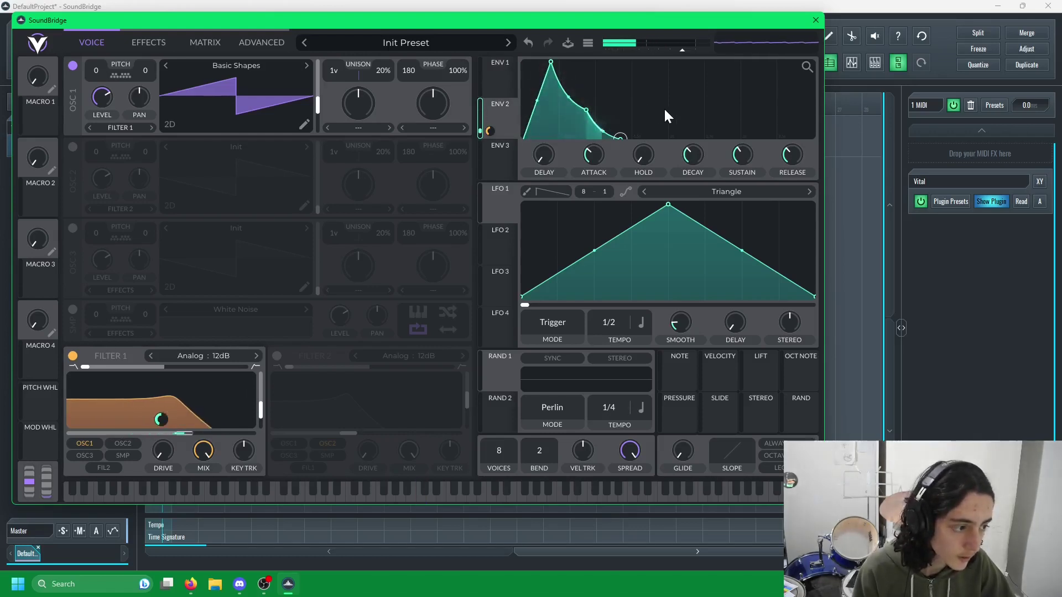
{"action": "left_click", "coordinate": [502, 79]}
{"action": "left_click_drag", "start_coordinate": [611, 127], "coordinate": [622, 98]}
Step: Lengthen the release and the attack of envelope 2
{"action": "left_click", "coordinate": [502, 114]}
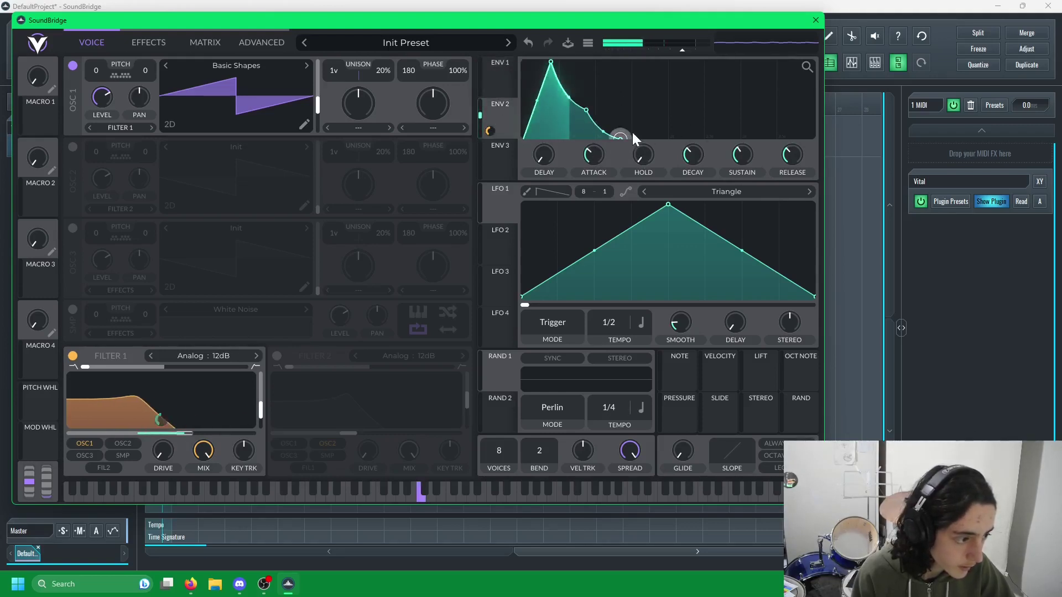
{"action": "left_click_drag", "start_coordinate": [632, 118], "coordinate": [617, 136]}
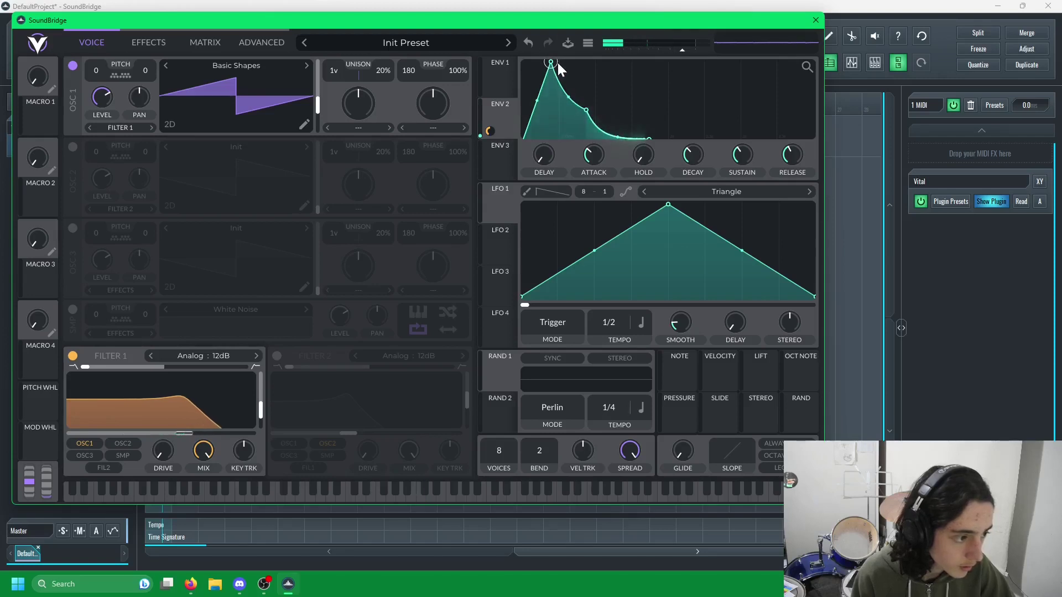
{"action": "left_click_drag", "start_coordinate": [557, 62], "coordinate": [569, 62]}
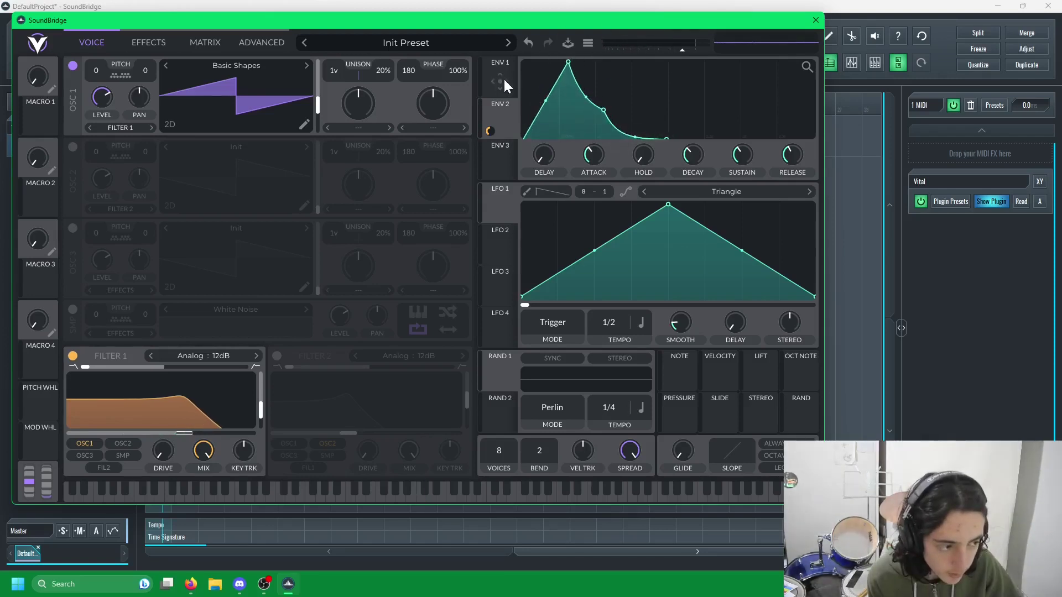
Step: Shape envelope 3 as a short decay with an instant attack and zero sustain
{"action": "left_click", "coordinate": [480, 157]}
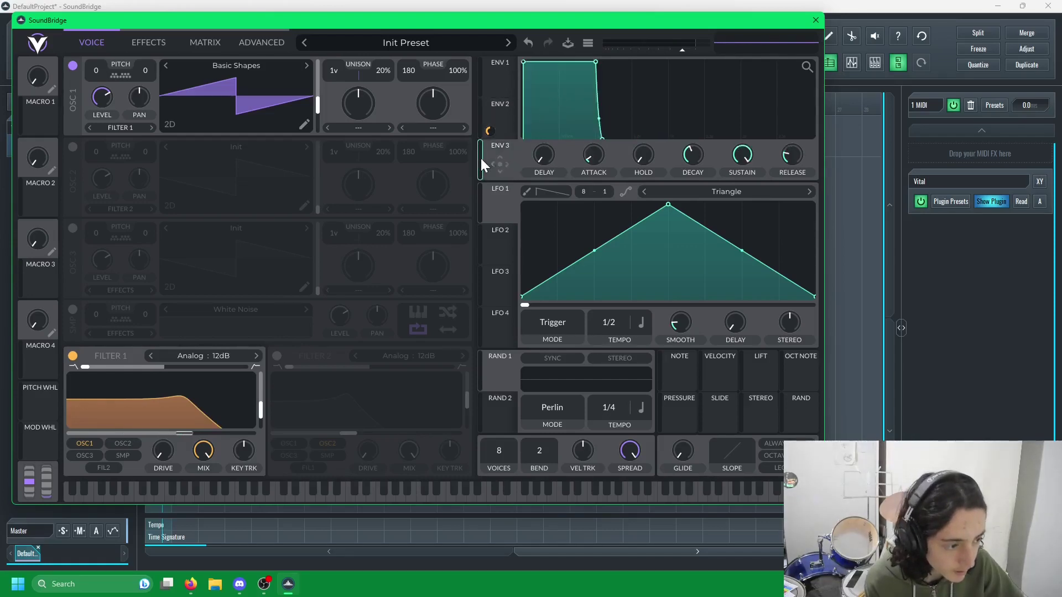
{"action": "left_click_drag", "start_coordinate": [575, 64], "coordinate": [542, 70]}
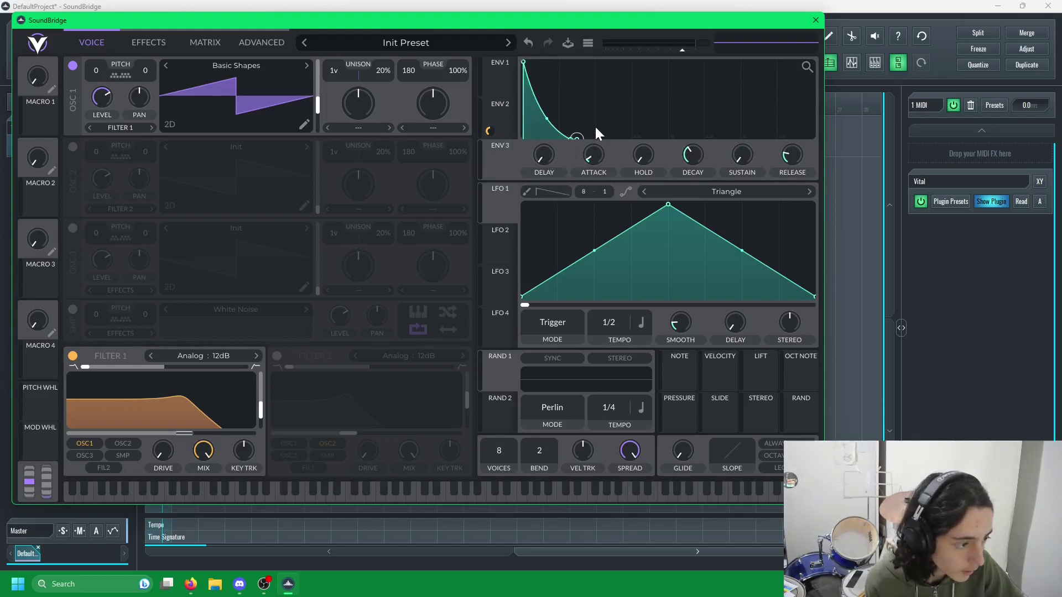
Step: Adjust envelope 2's modulation of the Filter 1 cutoff and further lengthen the envelope's attack
{"action": "left_click", "coordinate": [487, 102]}
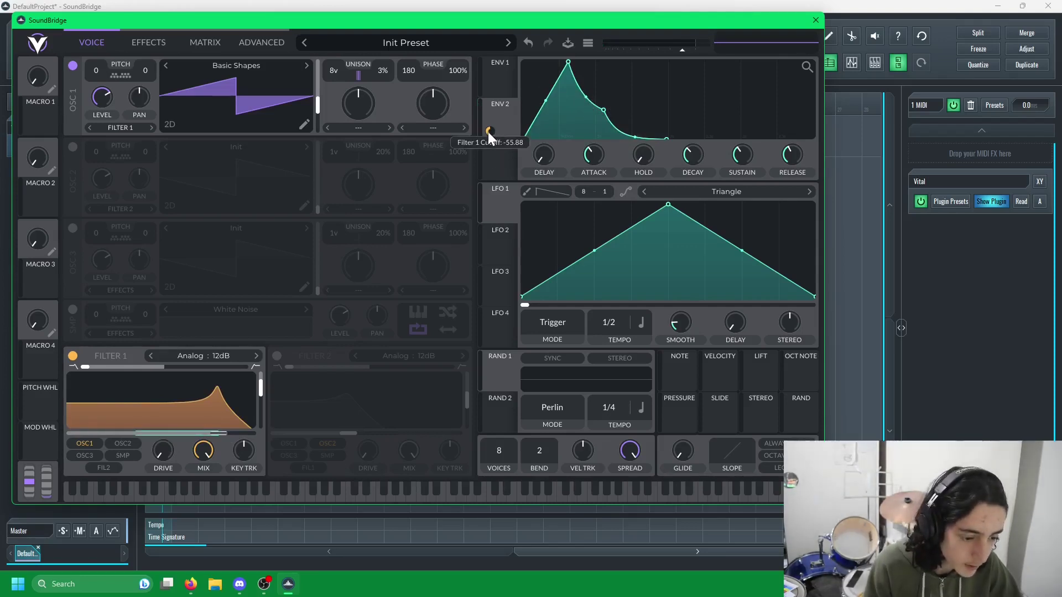
{"action": "left_click_drag", "start_coordinate": [489, 139], "coordinate": [220, 436]}
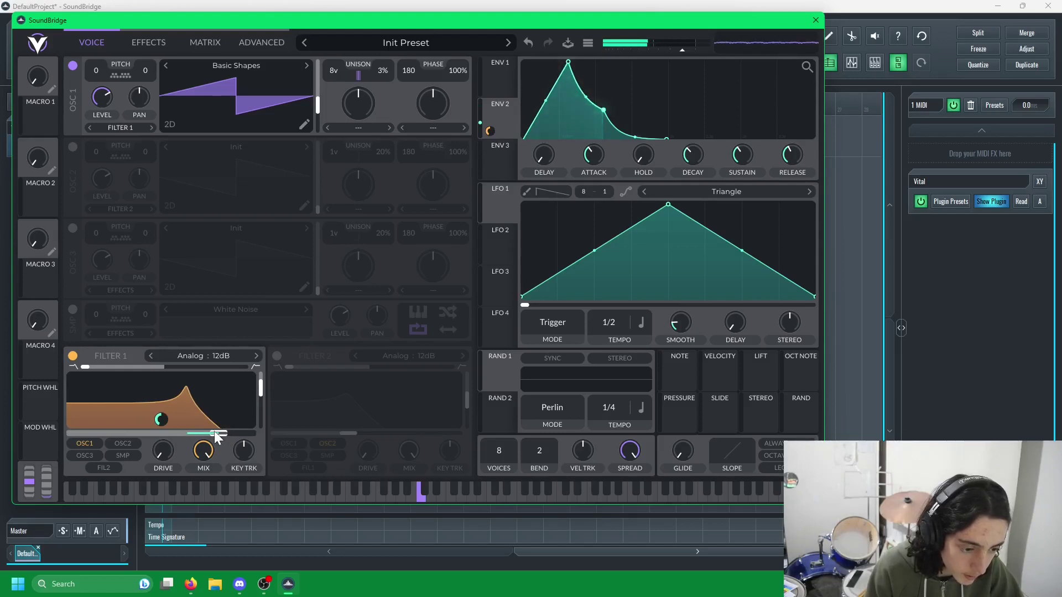
{"action": "left_click_drag", "start_coordinate": [568, 61], "coordinate": [609, 62]}
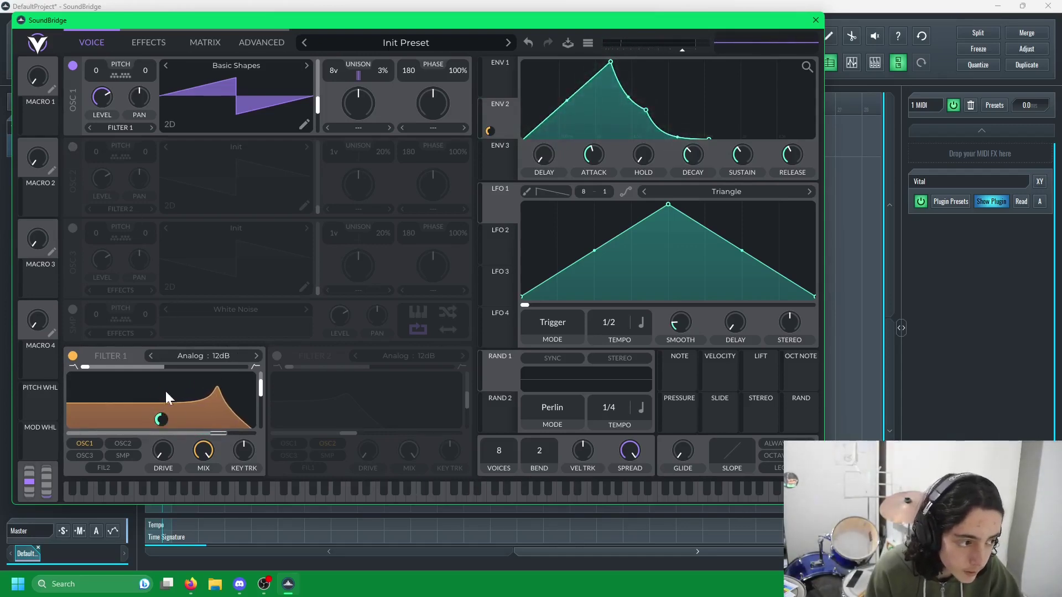
Step: Enable oscillator 2 with the Classic Fade wavetable, transposed up 7 semitones and at a lower level
{"action": "left_click", "coordinate": [72, 146]}
{"action": "left_click", "coordinate": [236, 147]}
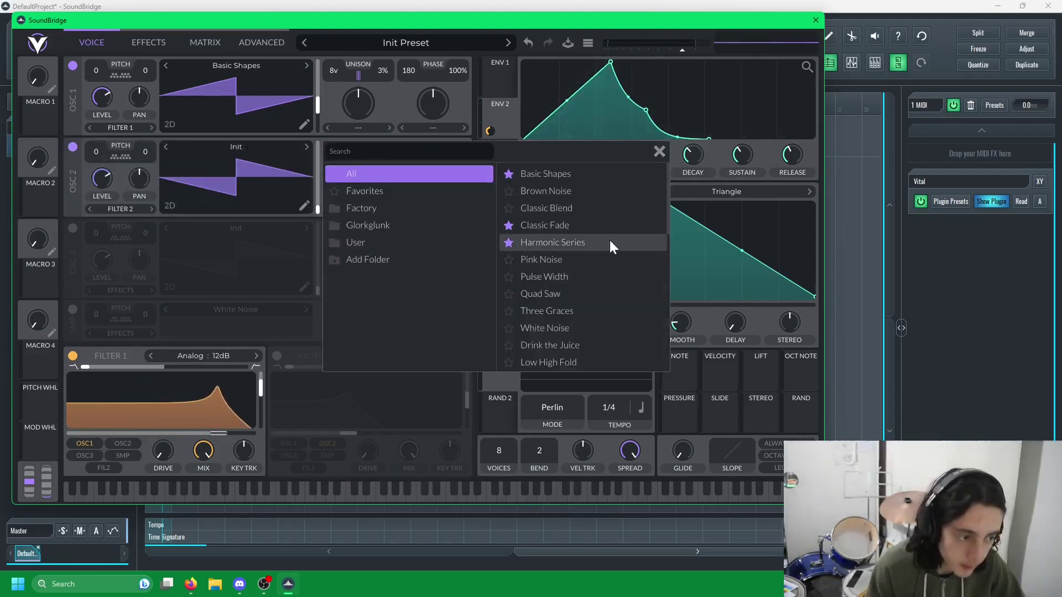
{"action": "left_click", "coordinate": [574, 224]}
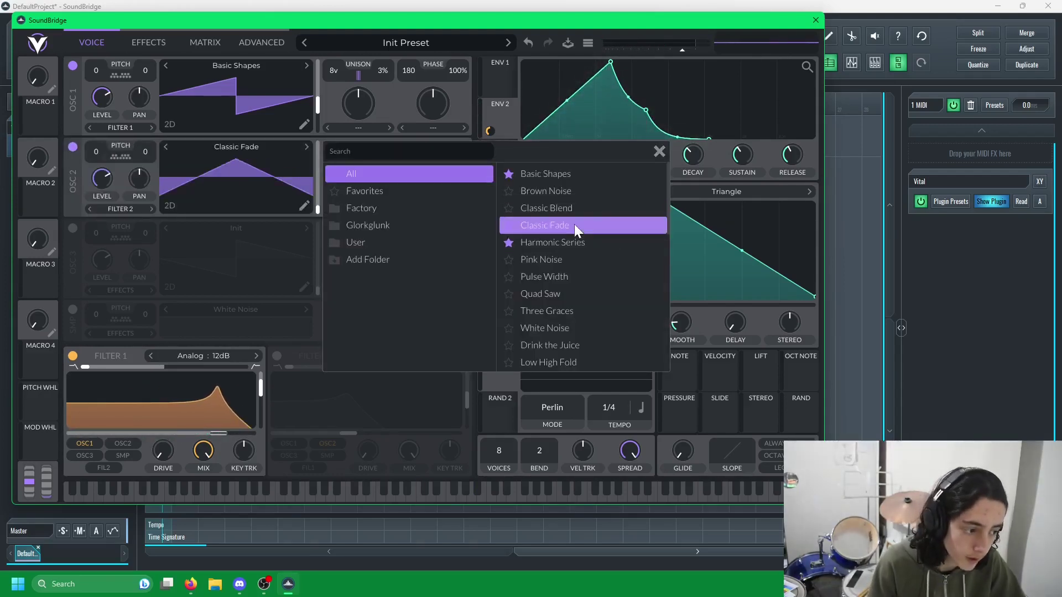
{"action": "left_click", "coordinate": [659, 152]}
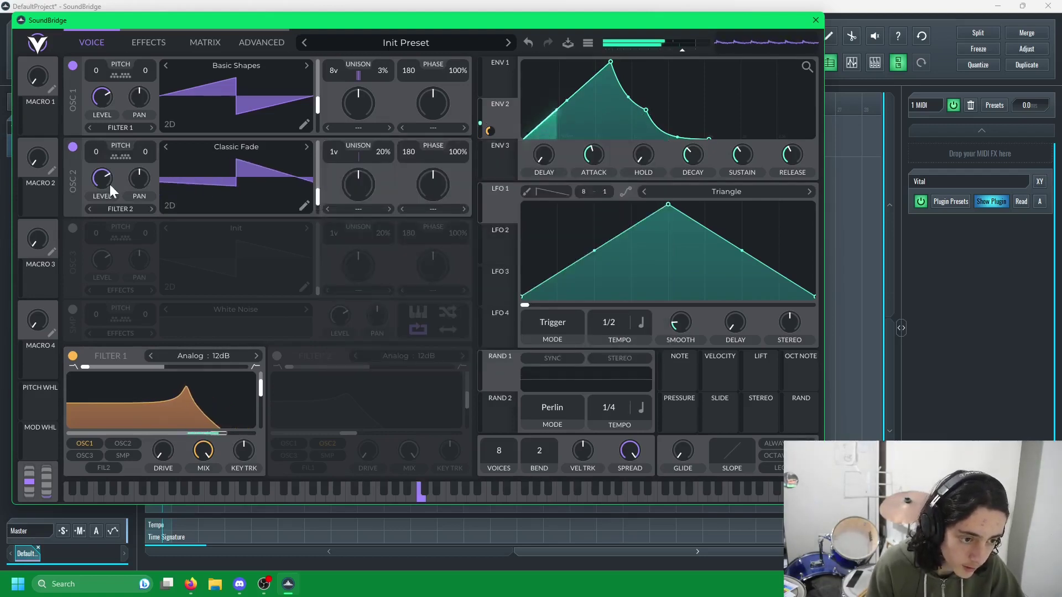
{"action": "left_click_drag", "start_coordinate": [95, 152], "coordinate": [110, 207]}
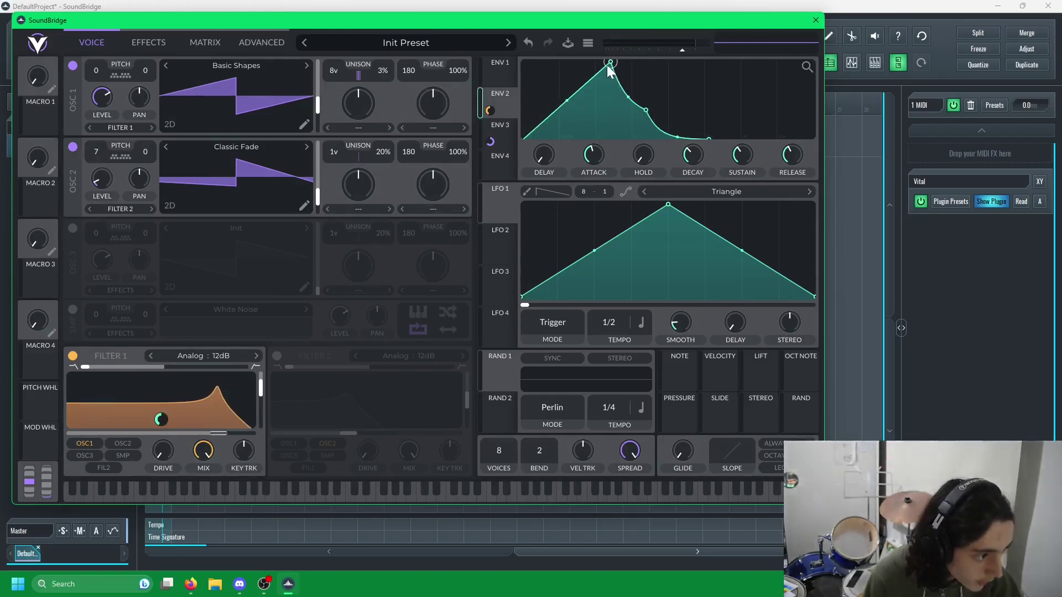
Step: Reshape envelope 3 with a slow attack, a raised sustain and a long release
{"action": "left_click", "coordinate": [481, 141]}
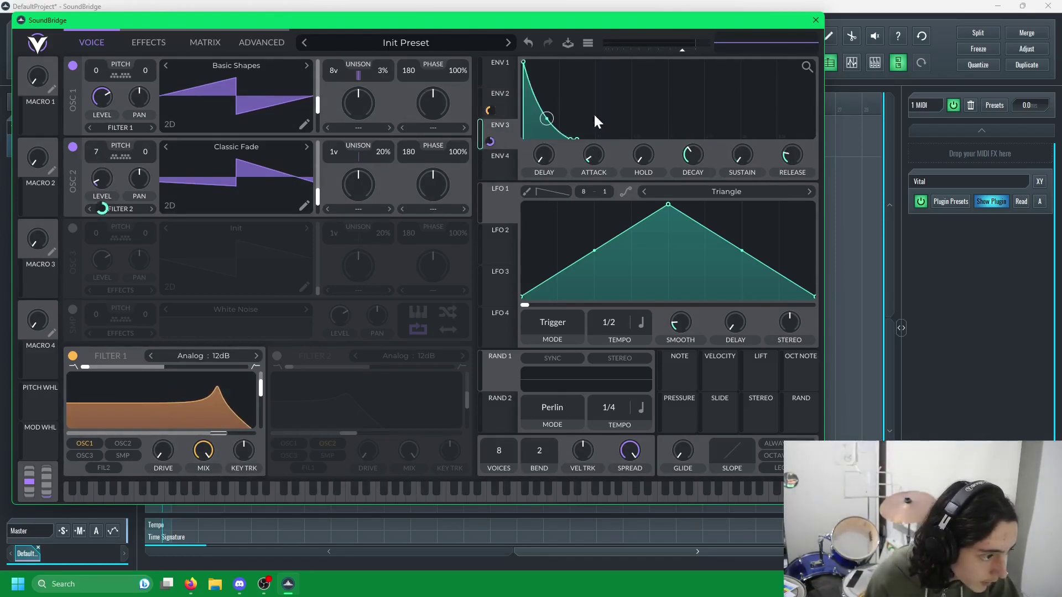
{"action": "left_click_drag", "start_coordinate": [532, 65], "coordinate": [605, 63]}
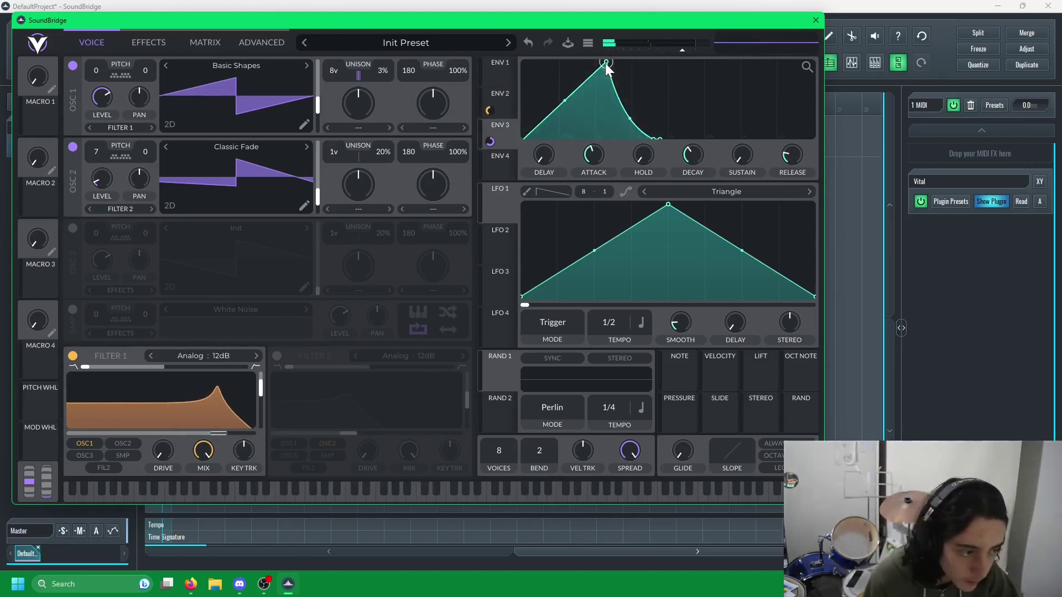
{"action": "mouse_move", "coordinate": [490, 141]}
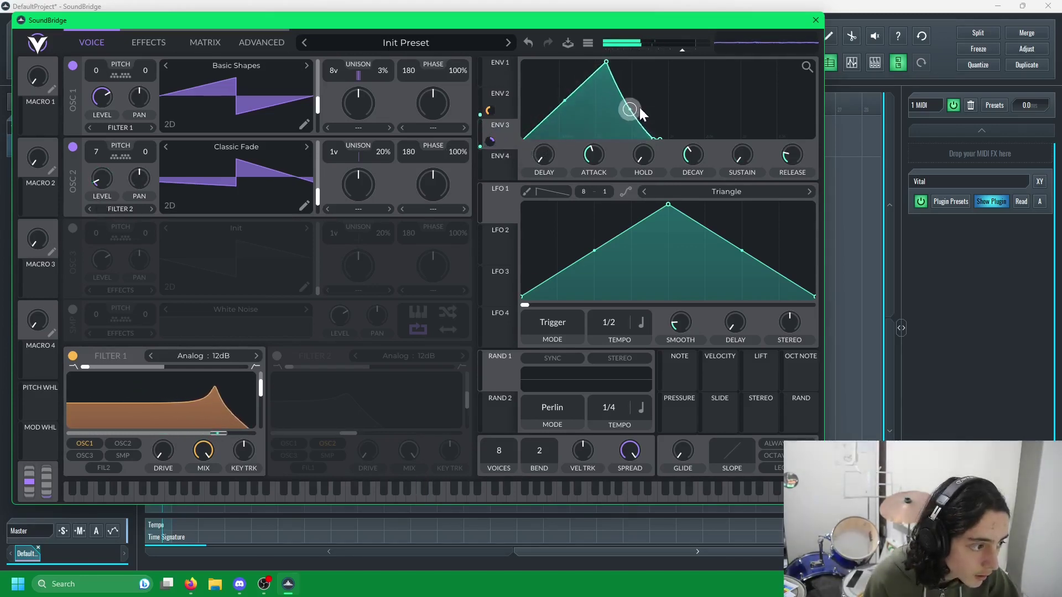
{"action": "left_click_drag", "start_coordinate": [656, 137], "coordinate": [670, 90]}
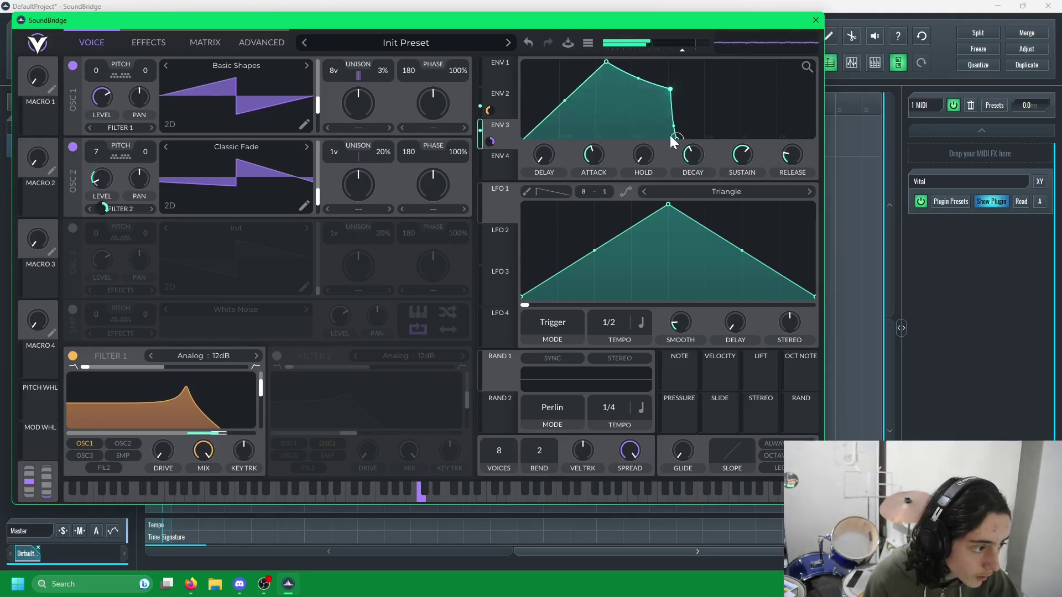
{"action": "left_click_drag", "start_coordinate": [671, 137], "coordinate": [715, 132]}
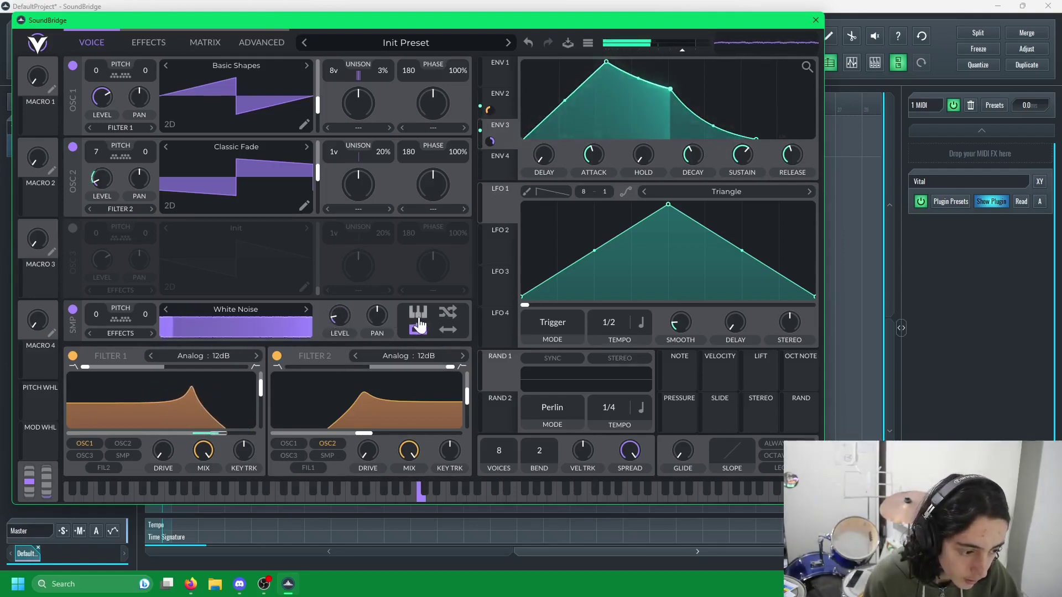
Step: Turn on random phase for the noise sampler
{"action": "left_click", "coordinate": [448, 312]}
{"action": "left_click", "coordinate": [447, 330]}
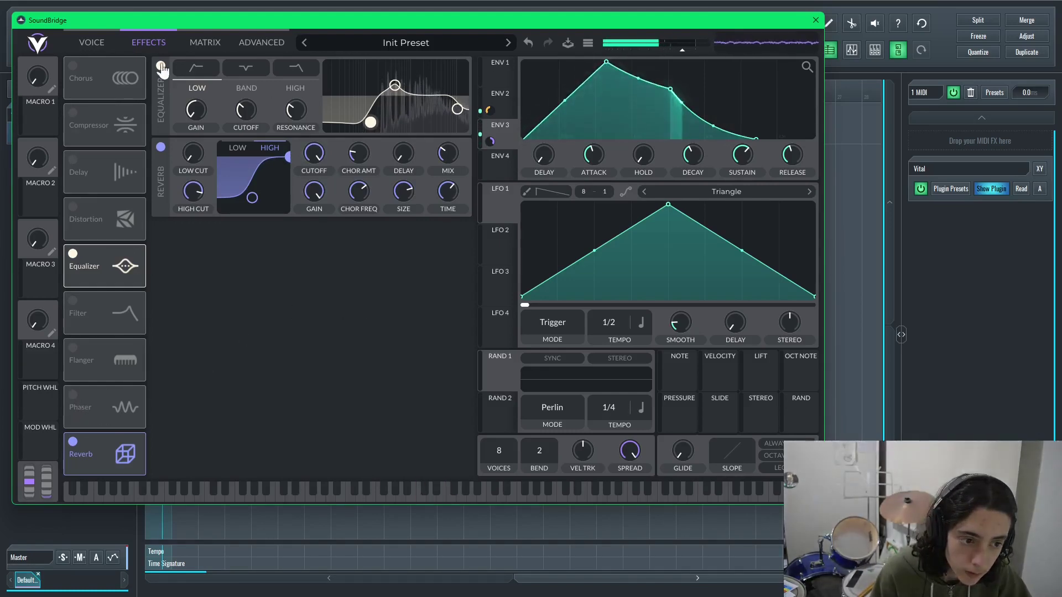
Step: Return to the voice page and play a note to audition the patch with envelope 2 displayed
{"action": "left_click", "coordinate": [91, 42]}
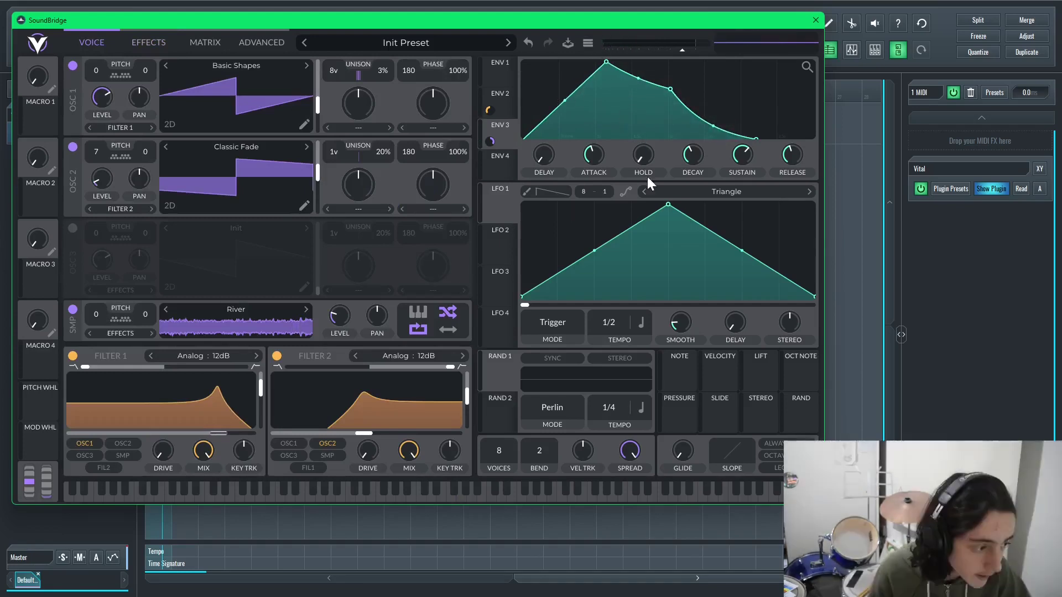
{"action": "left_click", "coordinate": [501, 115]}
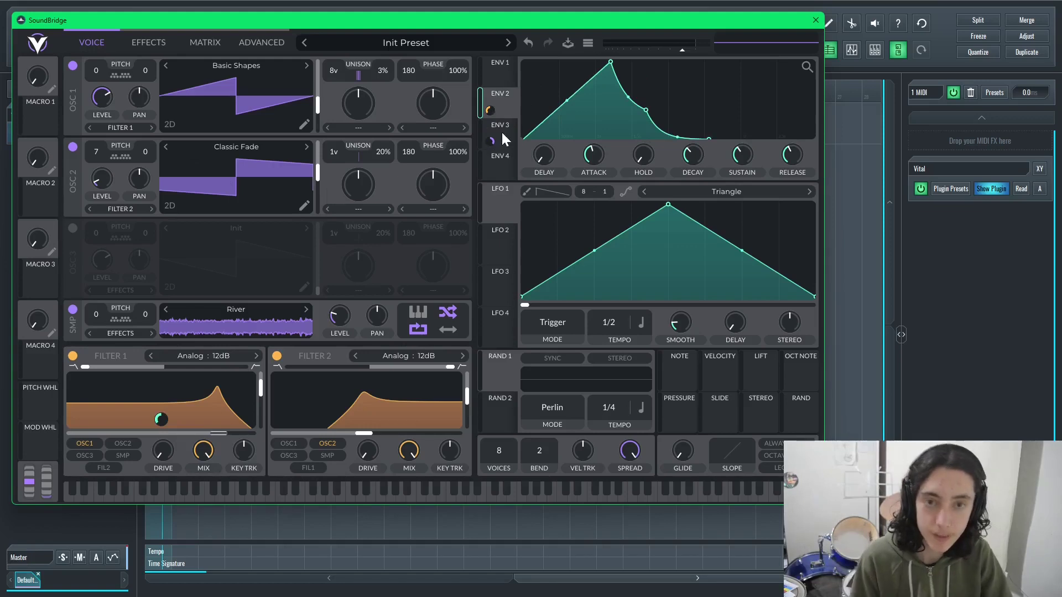
{"action": "key", "text": "a"}
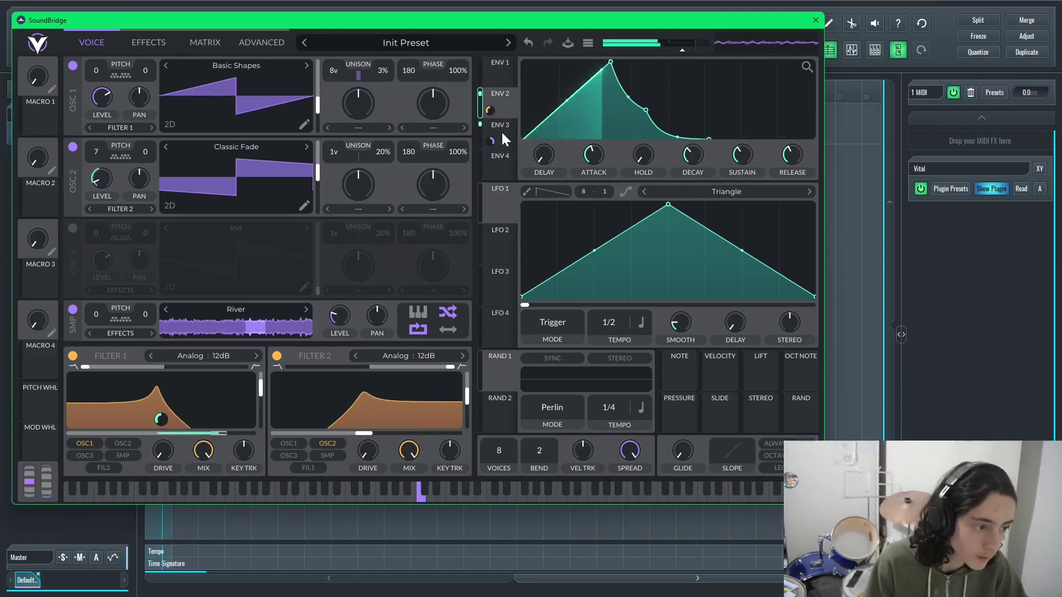
Step: Save the patch as a Pad-style preset named "flowing water"
{"action": "left_click", "coordinate": [569, 43]}
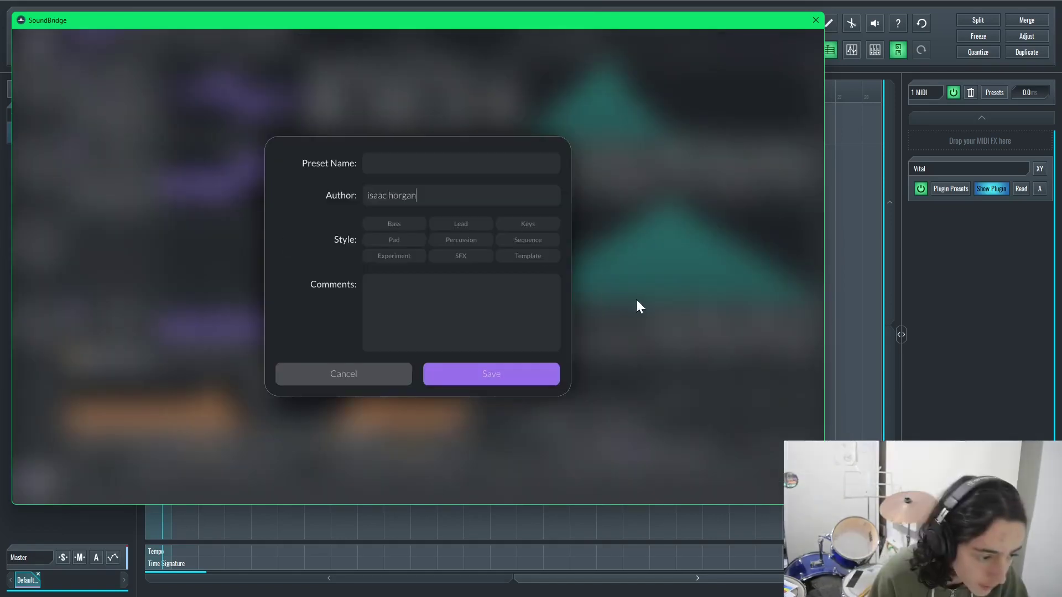
{"action": "left_click", "coordinate": [396, 241]}
{"action": "left_click", "coordinate": [429, 165]}
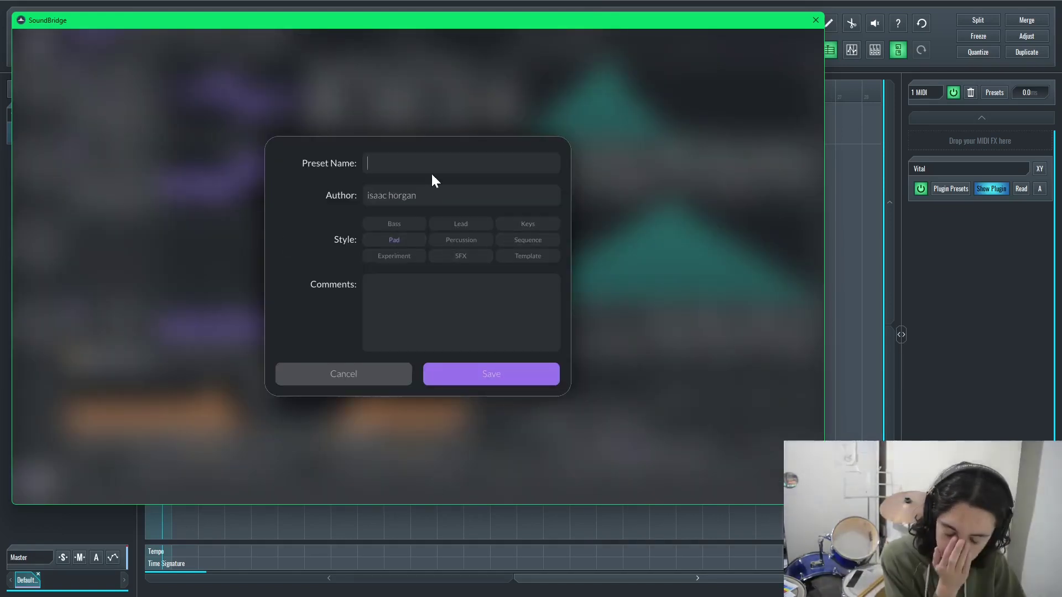
Step: Initialize the preset, try a longer envelope 1 attack and reset it, and load the Classic Fade wavetable into oscillator 1
{"action": "left_click", "coordinate": [619, 144]}
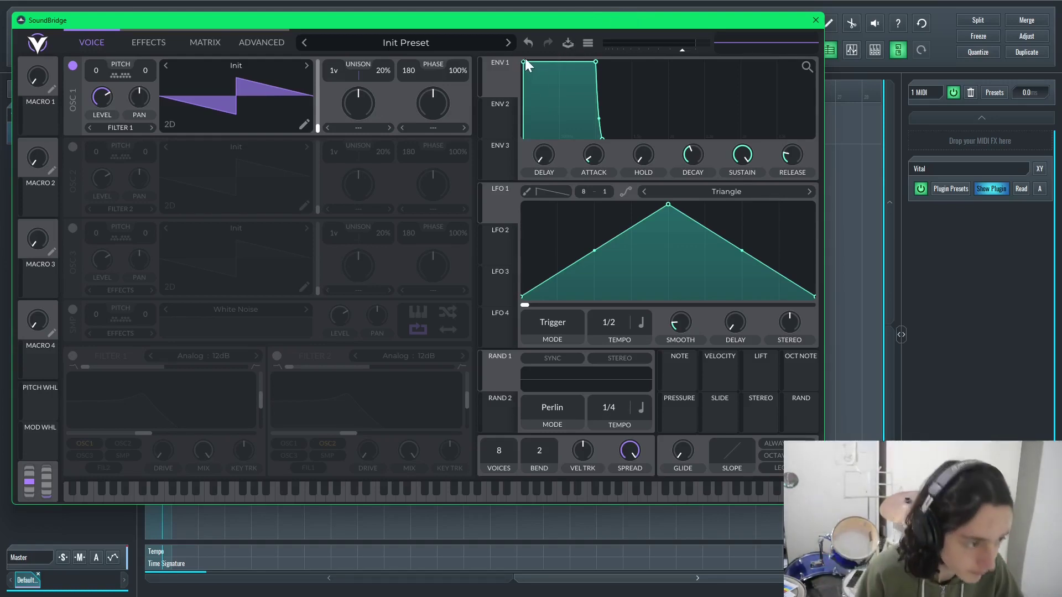
{"action": "left_click_drag", "start_coordinate": [525, 58], "coordinate": [549, 56]}
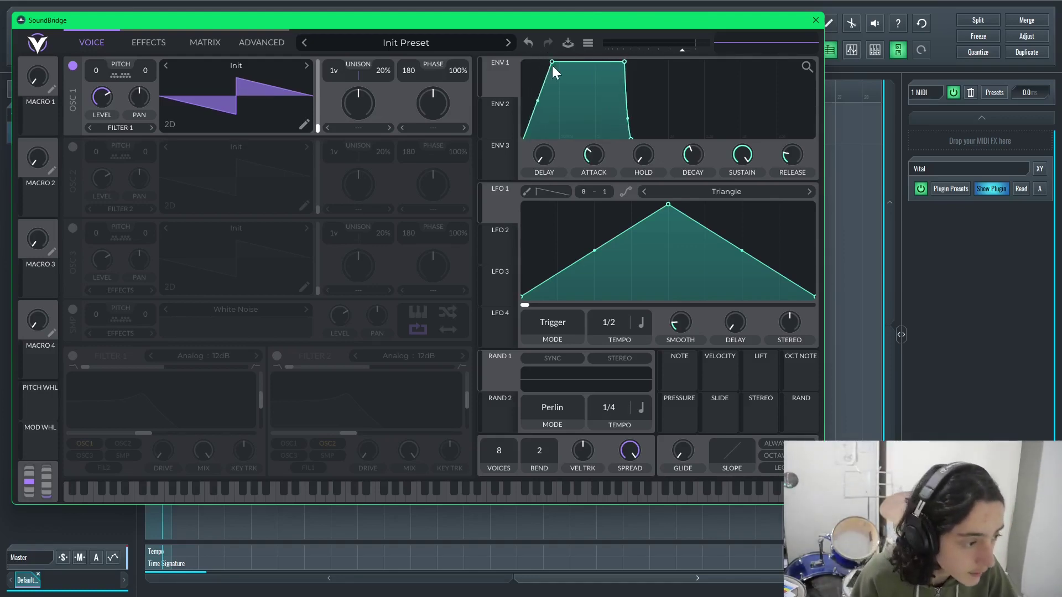
{"action": "left_click_drag", "start_coordinate": [551, 62], "coordinate": [523, 62]}
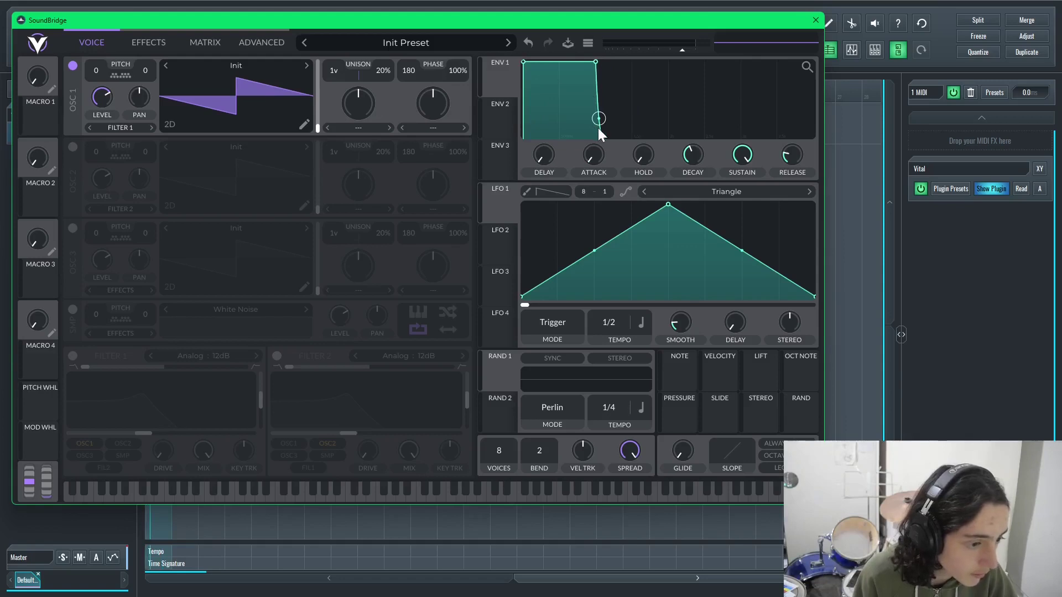
{"action": "left_click", "coordinate": [239, 65]}
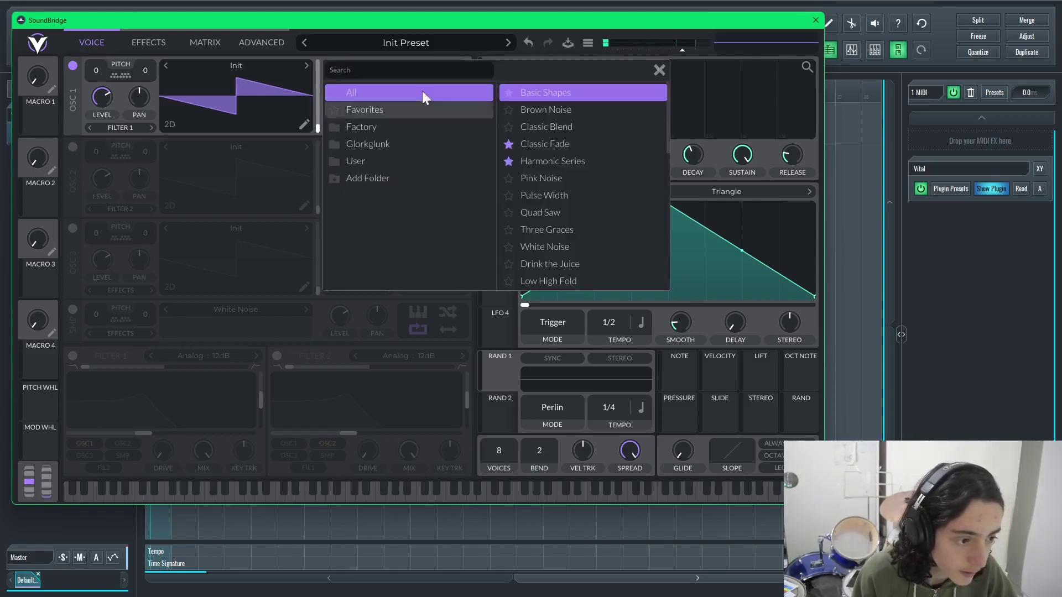
{"action": "left_click", "coordinate": [545, 144]}
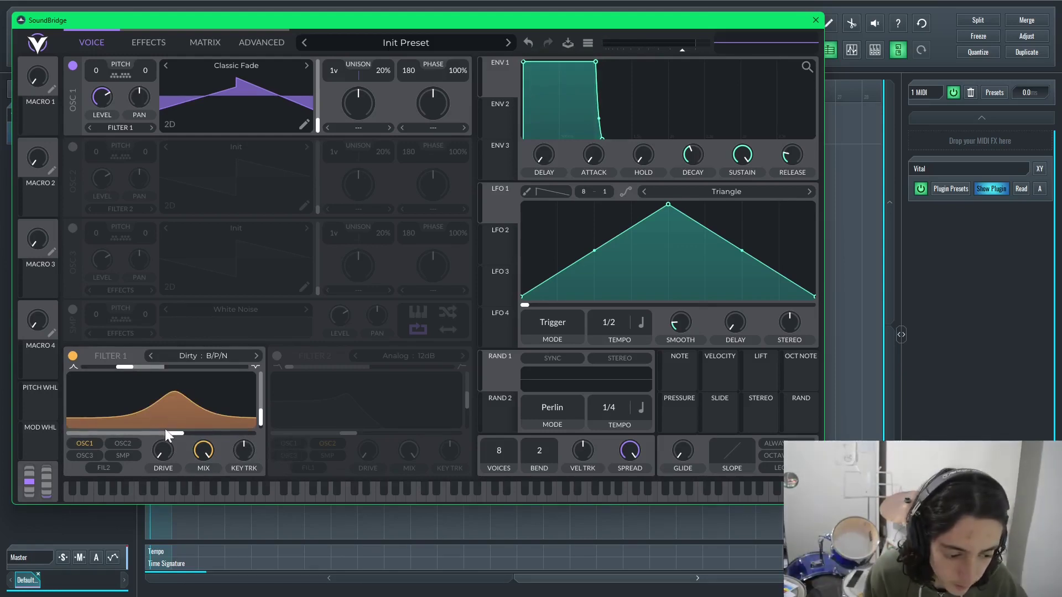
Step: Lower the cutoff and resonance of filter 1, set to Dirty B/P/N, and modulate its cutoff with envelope 2
{"action": "left_click_drag", "start_coordinate": [167, 432], "coordinate": [141, 434]}
{"action": "mouse_move", "coordinate": [260, 418]}
{"action": "left_mouse_down"}
{"action": "mouse_move", "coordinate": [260, 392]}
{"action": "mouse_move", "coordinate": [260, 423]}
{"action": "left_mouse_up"}
{"action": "left_click_drag", "start_coordinate": [140, 434], "coordinate": [138, 434]}
{"action": "left_click_drag", "start_coordinate": [490, 131], "coordinate": [160, 420]}
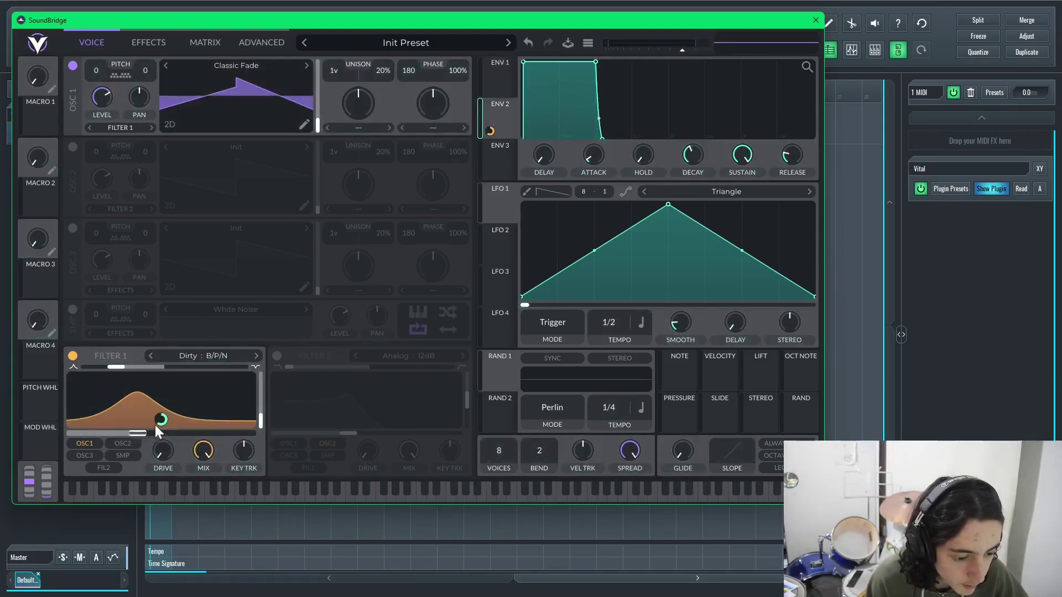
{"action": "mouse_move", "coordinate": [491, 132]}
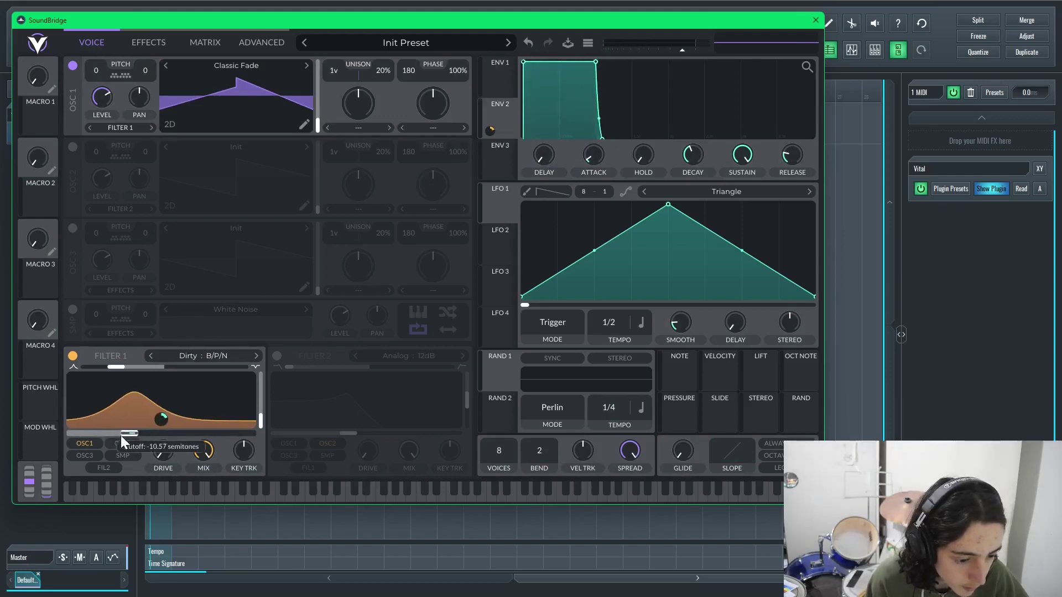
{"action": "mouse_move", "coordinate": [121, 436]}
{"action": "left_mouse_down"}
{"action": "mouse_move", "coordinate": [73, 443]}
{"action": "mouse_move", "coordinate": [111, 432]}
{"action": "left_mouse_up"}
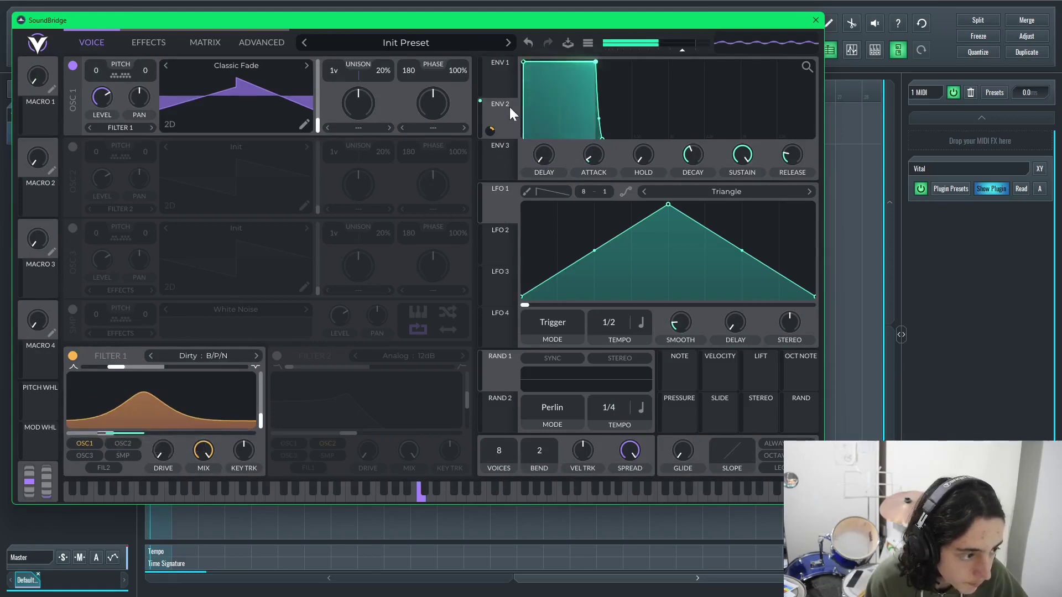
Step: Modulate filter 1's cutoff with envelope 3 and shape envelopes 2 and 3 with different attacks, sustains and releases
{"action": "mouse_move", "coordinate": [523, 65]}
{"action": "left_mouse_down"}
{"action": "mouse_move", "coordinate": [559, 52]}
{"action": "mouse_move", "coordinate": [564, 61]}
{"action": "mouse_move", "coordinate": [524, 62]}
{"action": "left_mouse_up"}
{"action": "left_click_drag", "start_coordinate": [500, 164], "coordinate": [162, 413]}
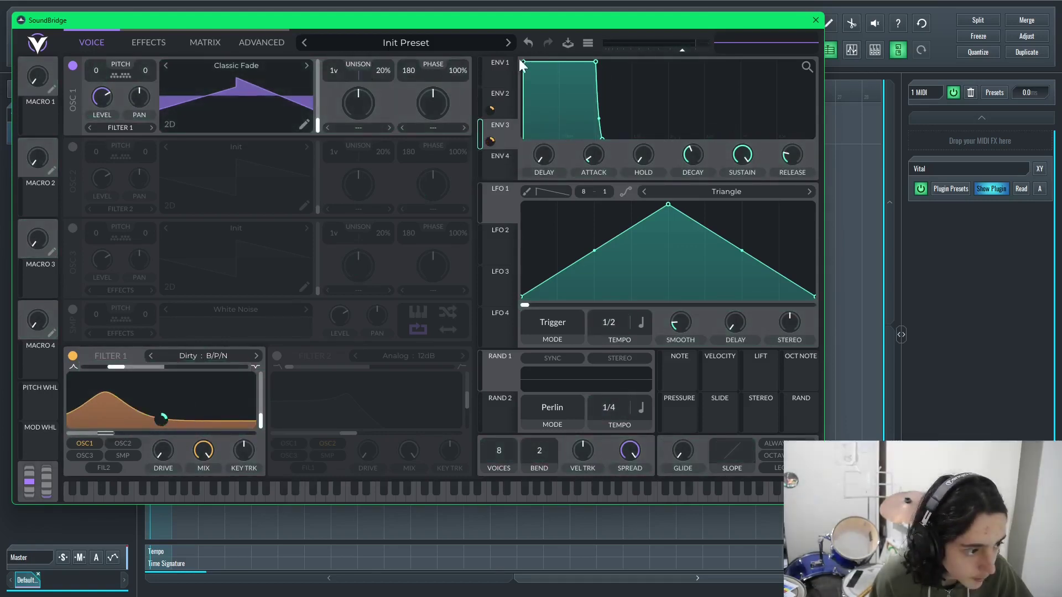
{"action": "left_click_drag", "start_coordinate": [523, 62], "coordinate": [532, 62]}
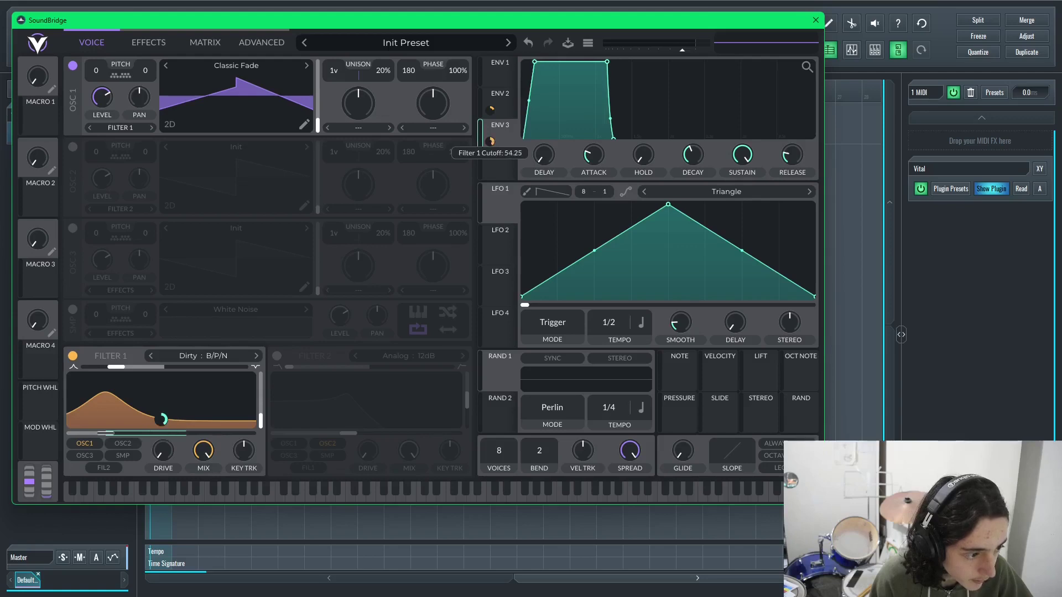
{"action": "left_click", "coordinate": [506, 132]}
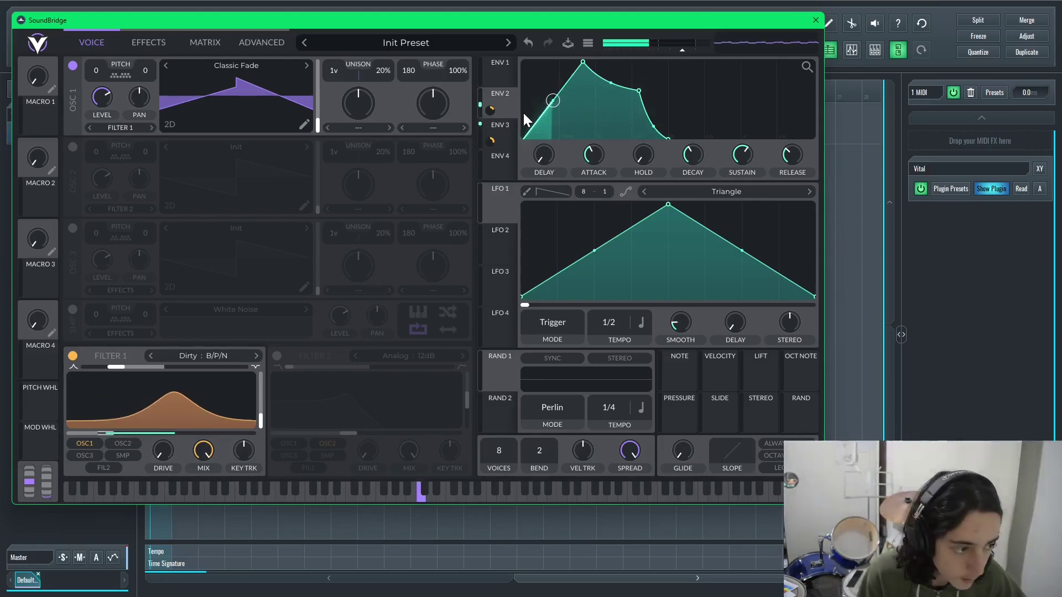
{"action": "left_click", "coordinate": [509, 131]}
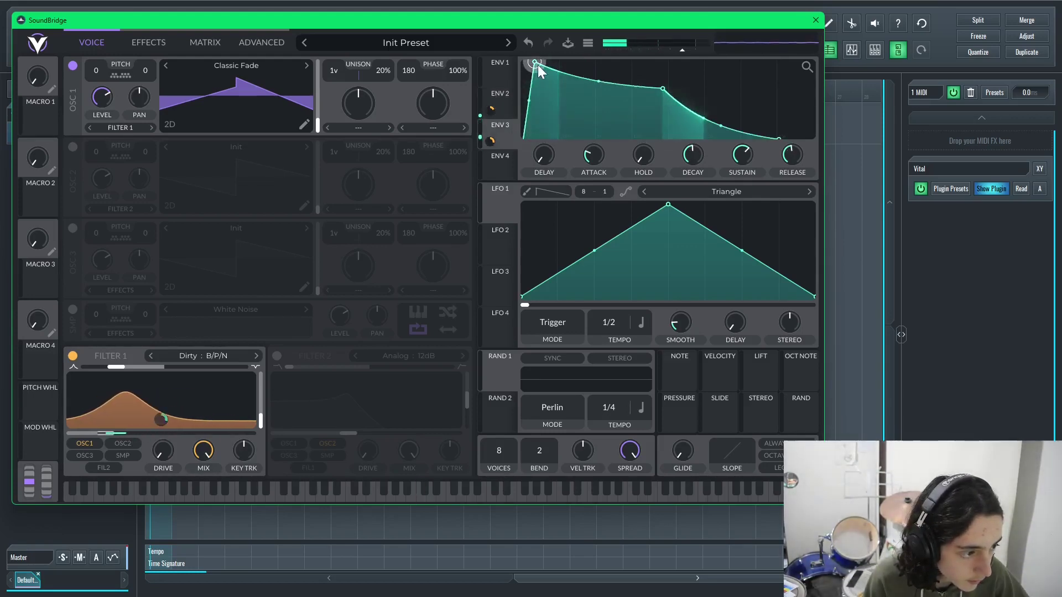
{"action": "left_click", "coordinate": [503, 93]}
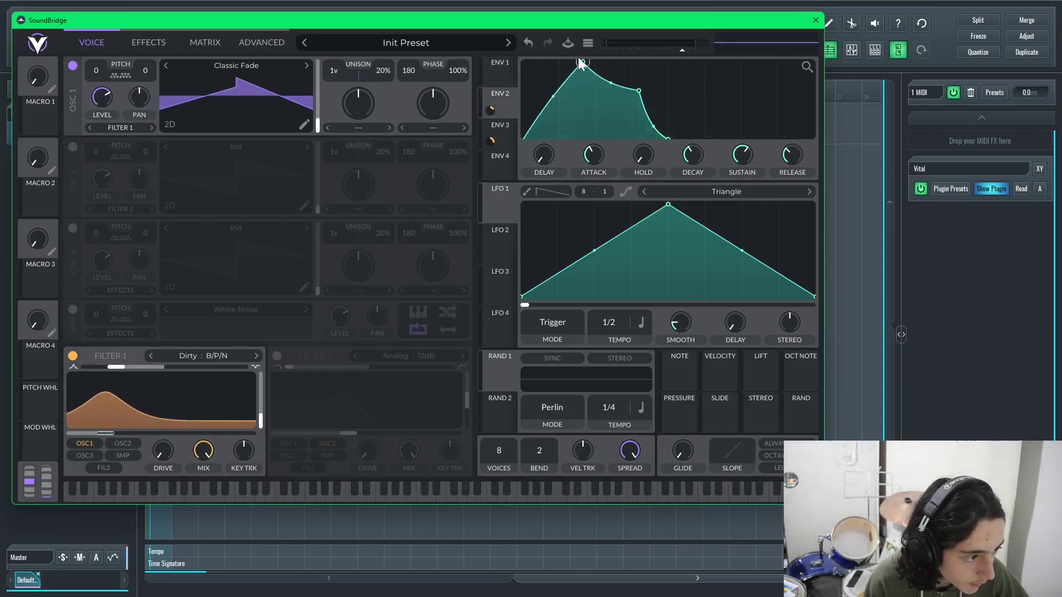
Step: Modulate filter 1's cutoff with envelope 4 and shape it with a long delay, short attack and raised sustain
{"action": "left_click_drag", "start_coordinate": [501, 165], "coordinate": [161, 418]}
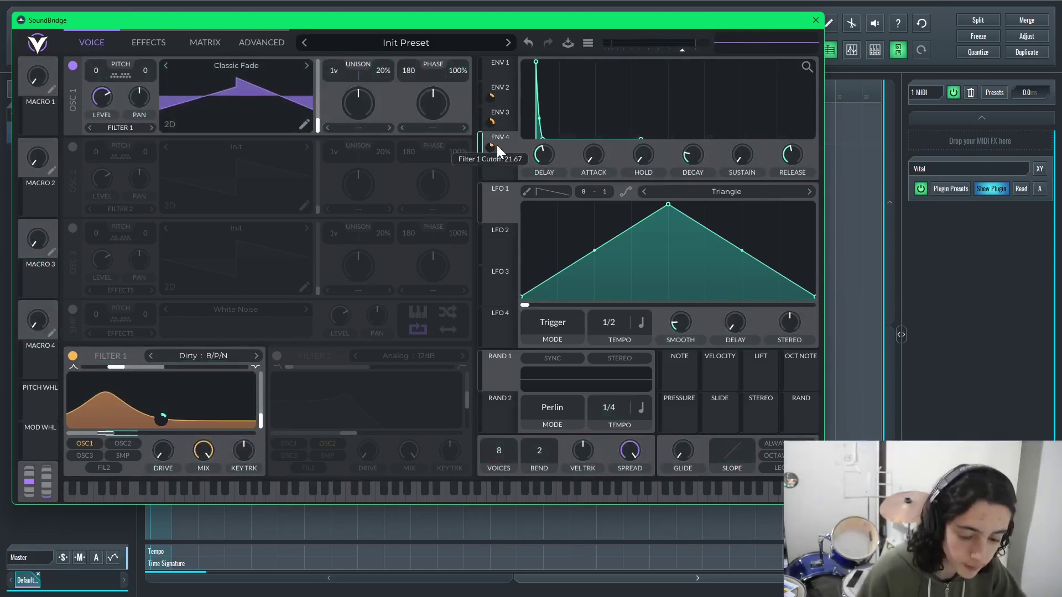
{"action": "left_click_drag", "start_coordinate": [547, 148], "coordinate": [493, 147]}
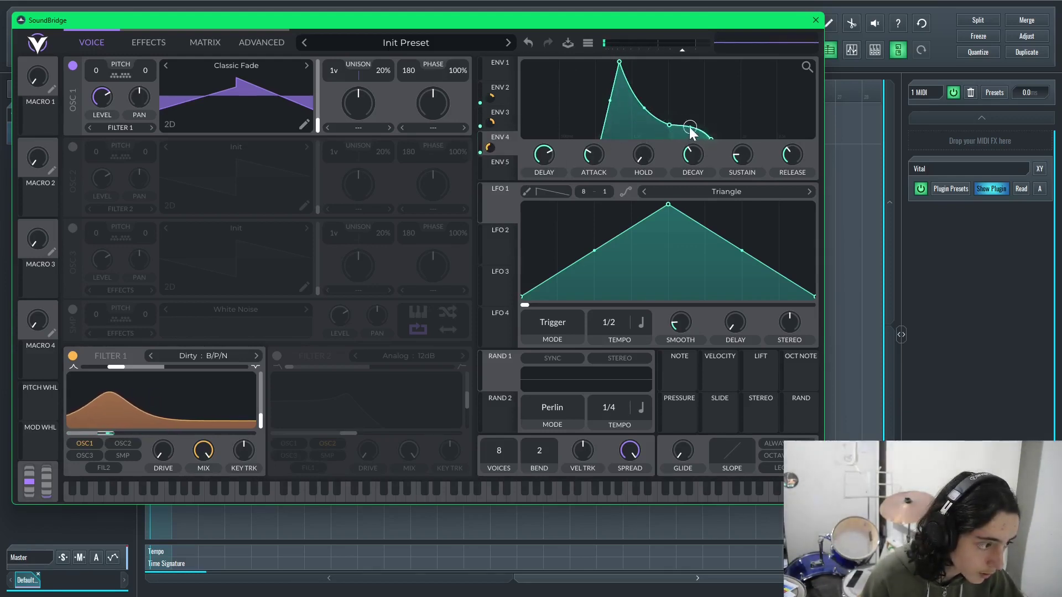
{"action": "left_click_drag", "start_coordinate": [670, 125], "coordinate": [670, 103]}
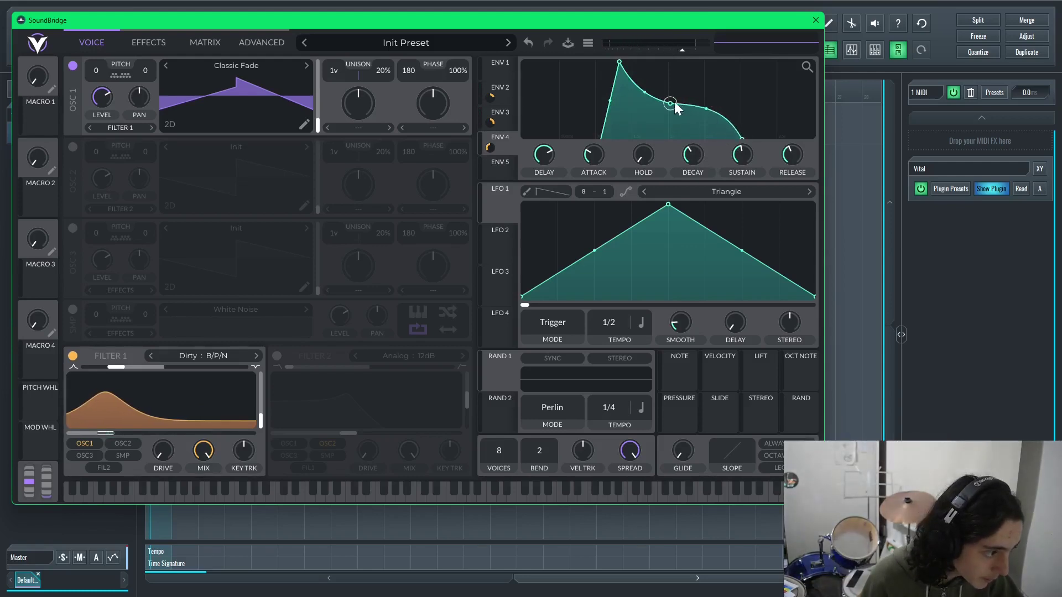
{"action": "left_click_drag", "start_coordinate": [672, 103], "coordinate": [701, 128]}
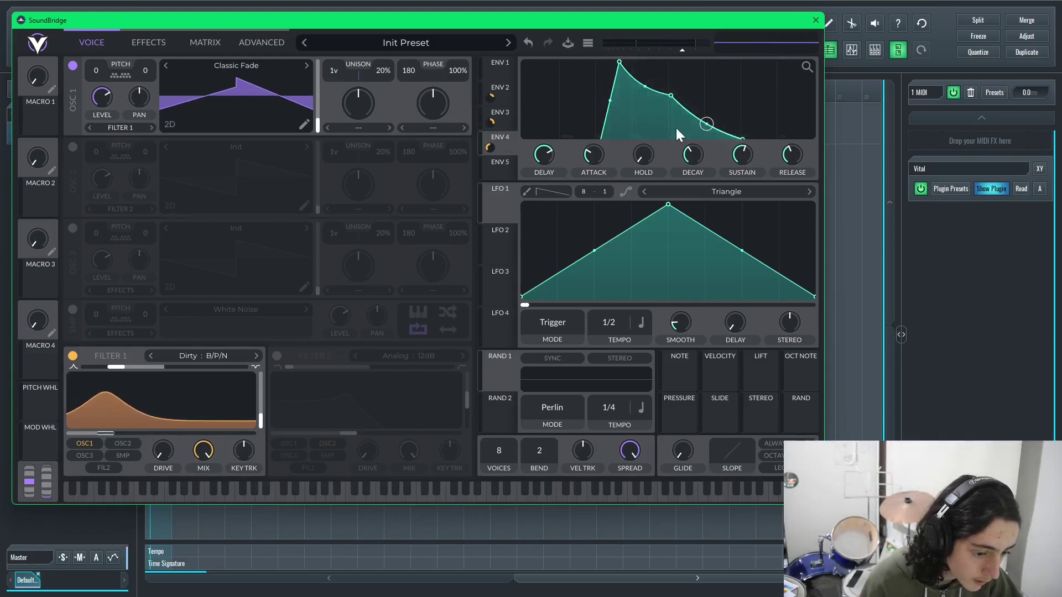
Step: Enable oscillator 2 with the Basic Shapes wavetable, transposed down 12 semitones at a low level, and turn on filter 2
{"action": "left_click", "coordinate": [72, 146]}
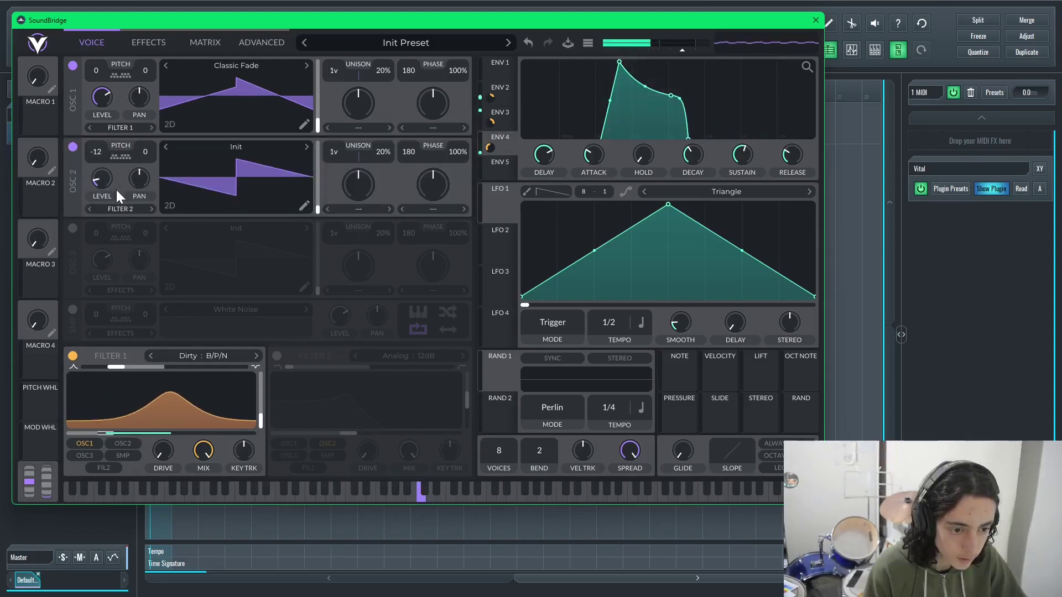
{"action": "left_click_drag", "start_coordinate": [184, 174], "coordinate": [237, 164]}
{"action": "left_click", "coordinate": [238, 147]}
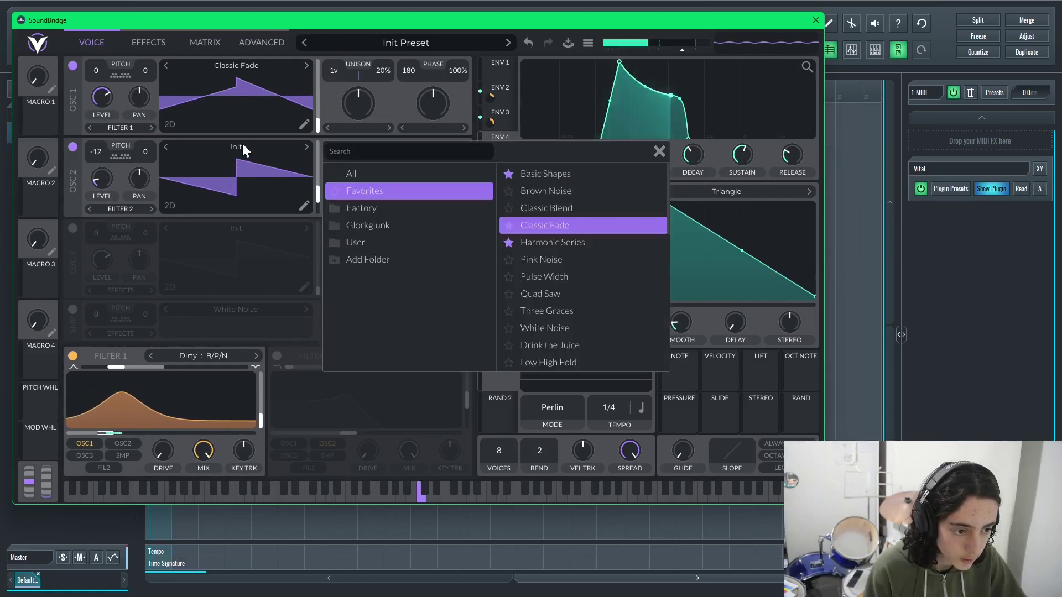
{"action": "left_click", "coordinate": [537, 174]}
{"action": "left_click", "coordinate": [276, 356]}
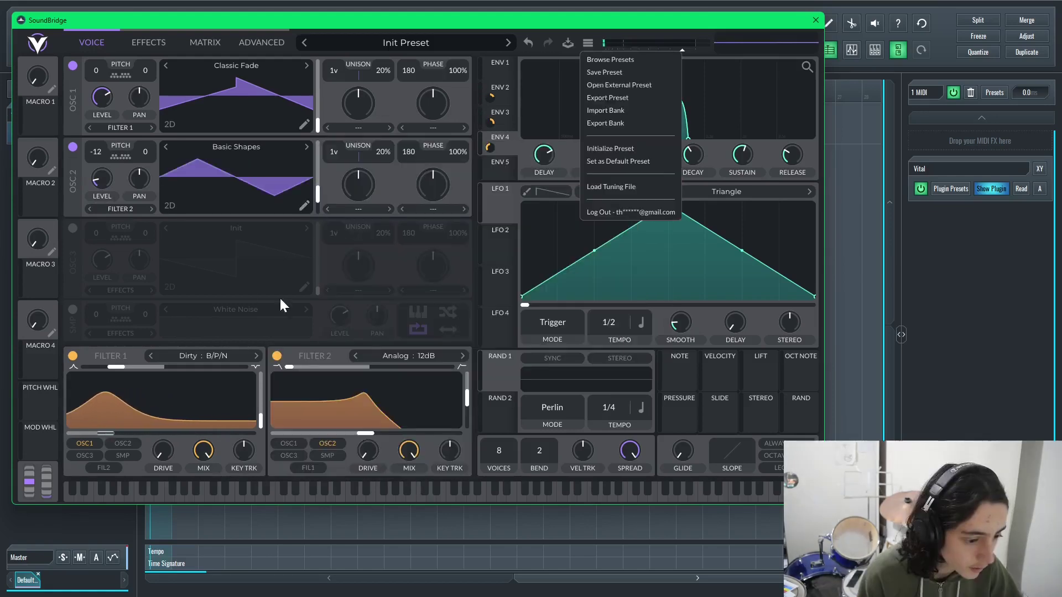
{"action": "left_click", "coordinate": [241, 307]}
{"action": "left_click", "coordinate": [651, 314]}
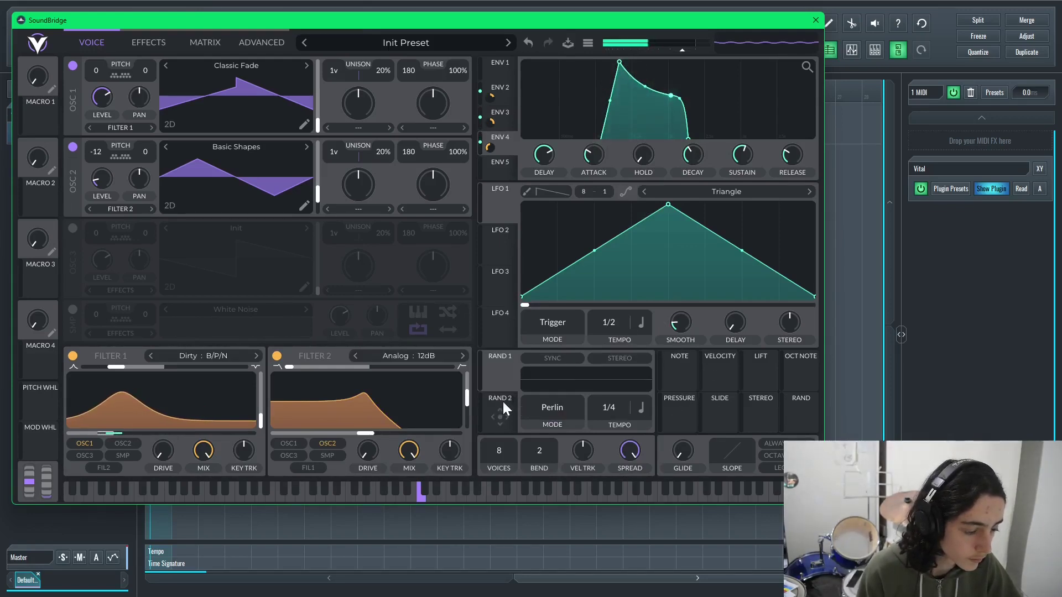
Step: Browse the presets, load "flowing water" and return to the voice page to audition it
{"action": "left_click", "coordinate": [588, 43]}
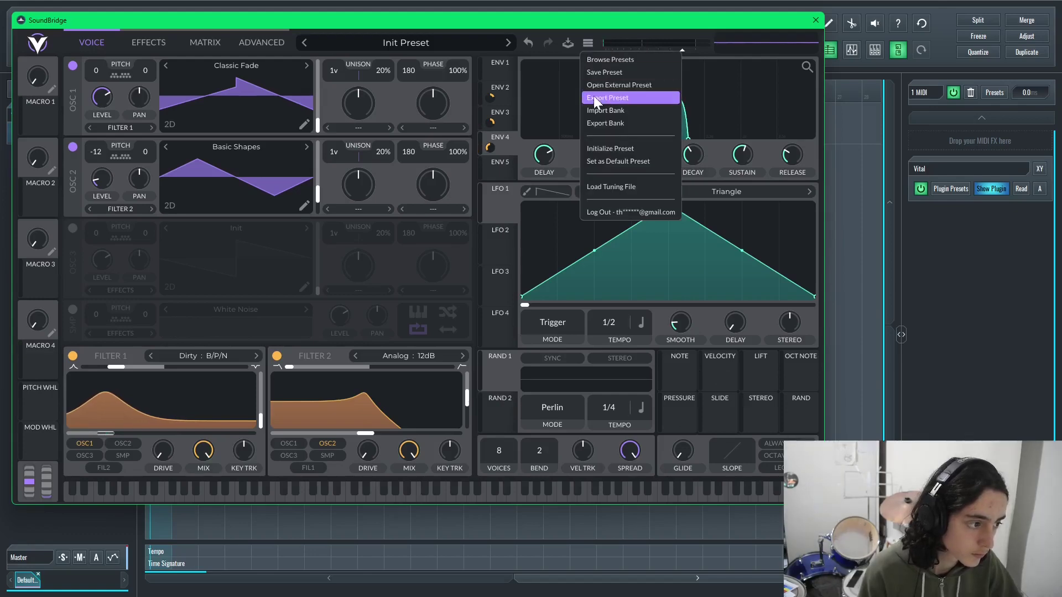
{"action": "left_click", "coordinate": [610, 59]}
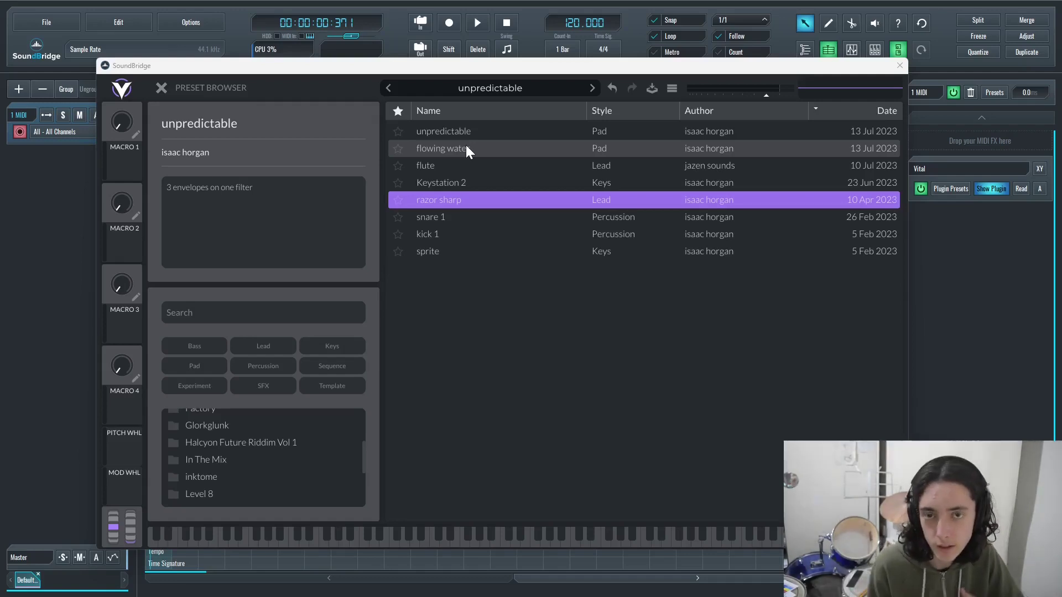
{"action": "left_click", "coordinate": [466, 147]}
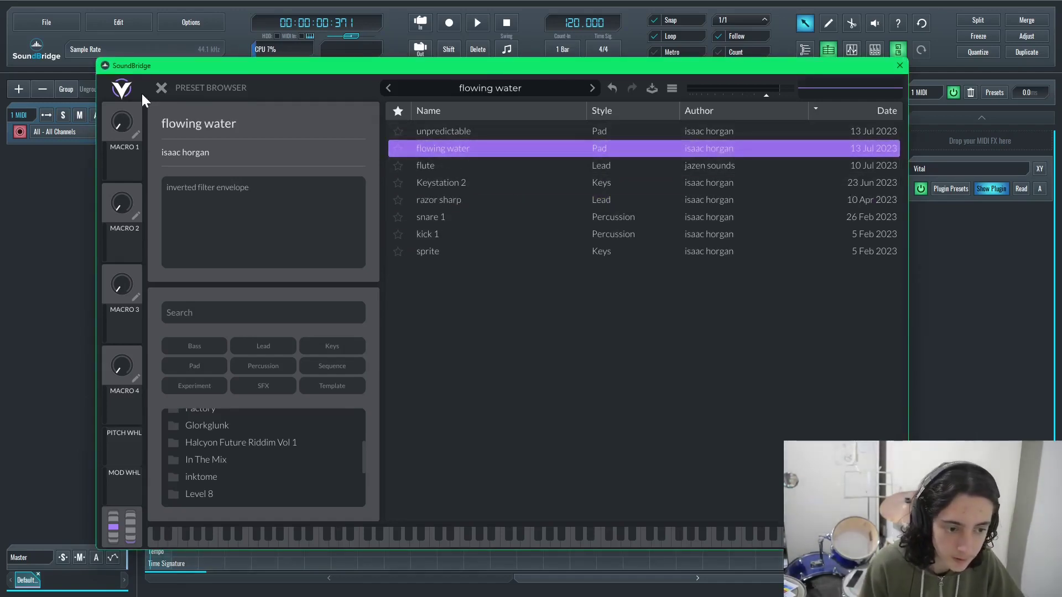
{"action": "left_click", "coordinate": [161, 87]}
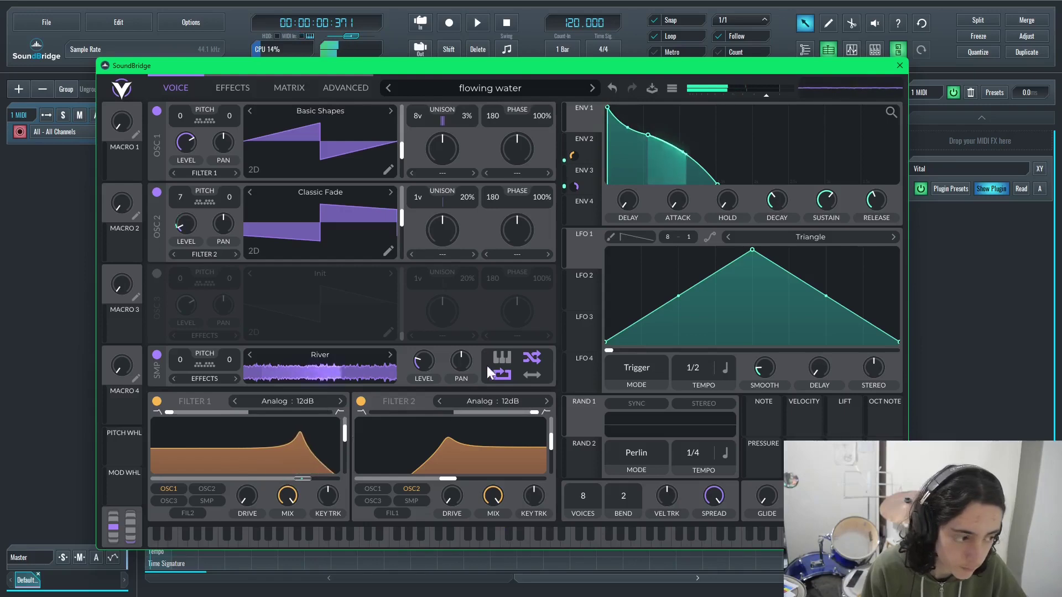
Step: Switch from "flowing water" to the "unpredictable" preset
{"action": "left_click", "coordinate": [672, 89]}
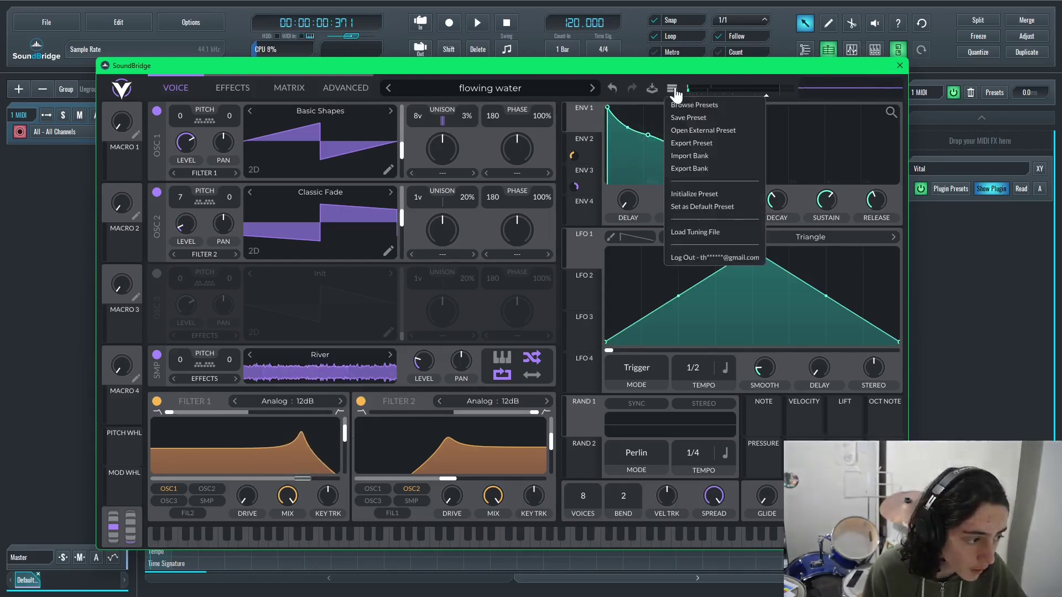
{"action": "left_click", "coordinate": [594, 95]}
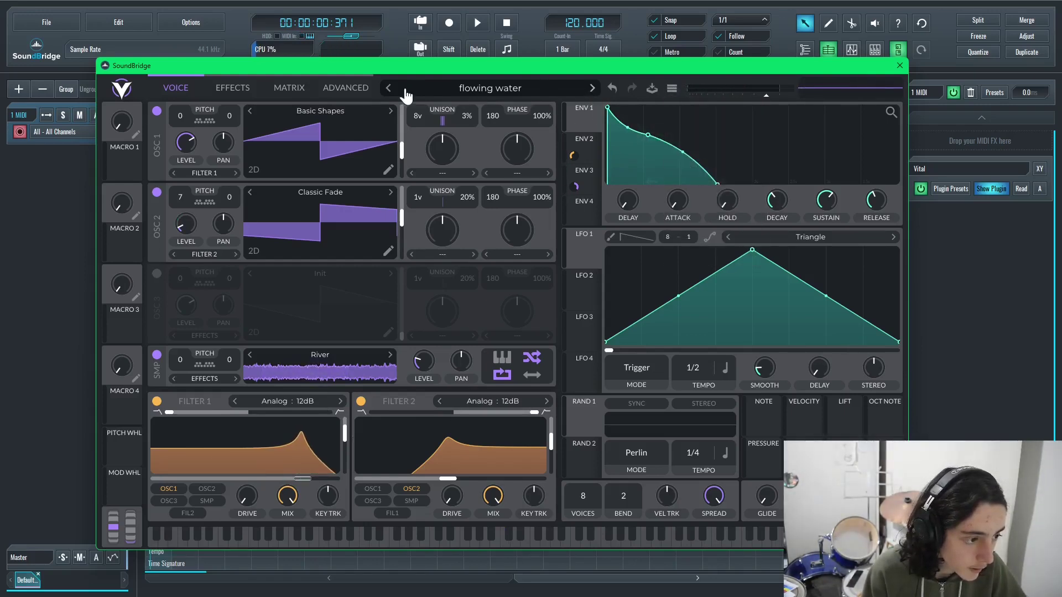
{"action": "left_click", "coordinate": [387, 89]}
{"action": "left_click", "coordinate": [387, 88]}
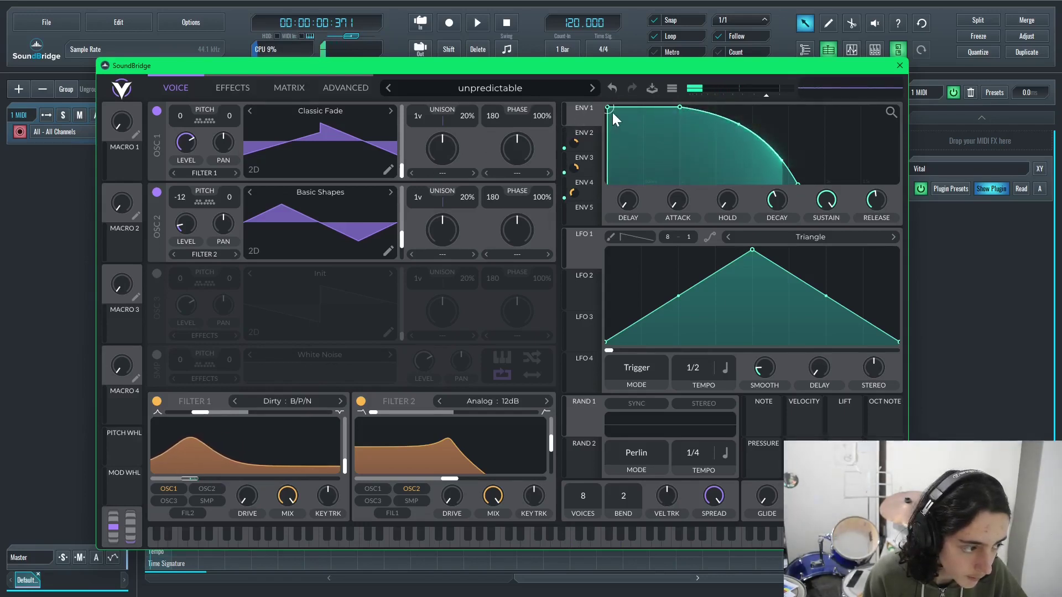
Step: Lengthen envelope 1's attack and enable the White Noise sampler at a low level
{"action": "left_click_drag", "start_coordinate": [612, 111], "coordinate": [642, 105]}
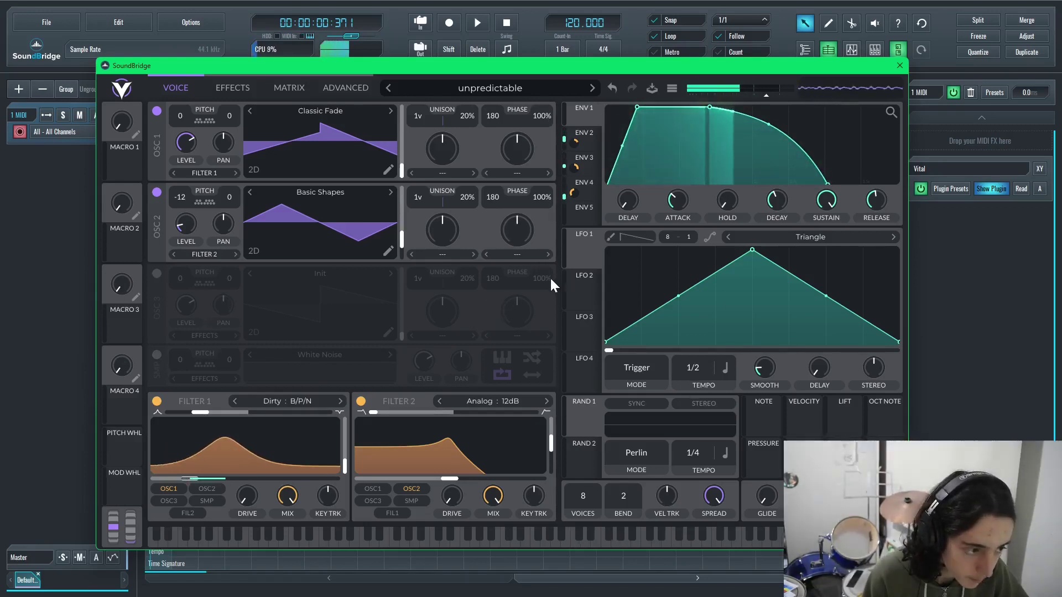
{"action": "left_click", "coordinate": [157, 354]}
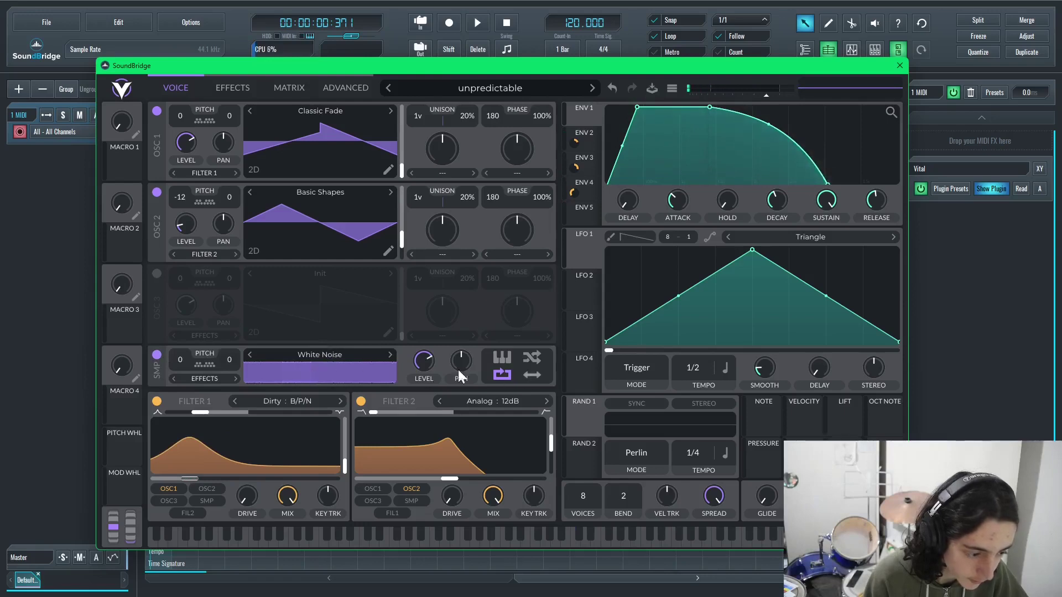
{"action": "left_click_drag", "start_coordinate": [414, 402], "coordinate": [414, 413]}
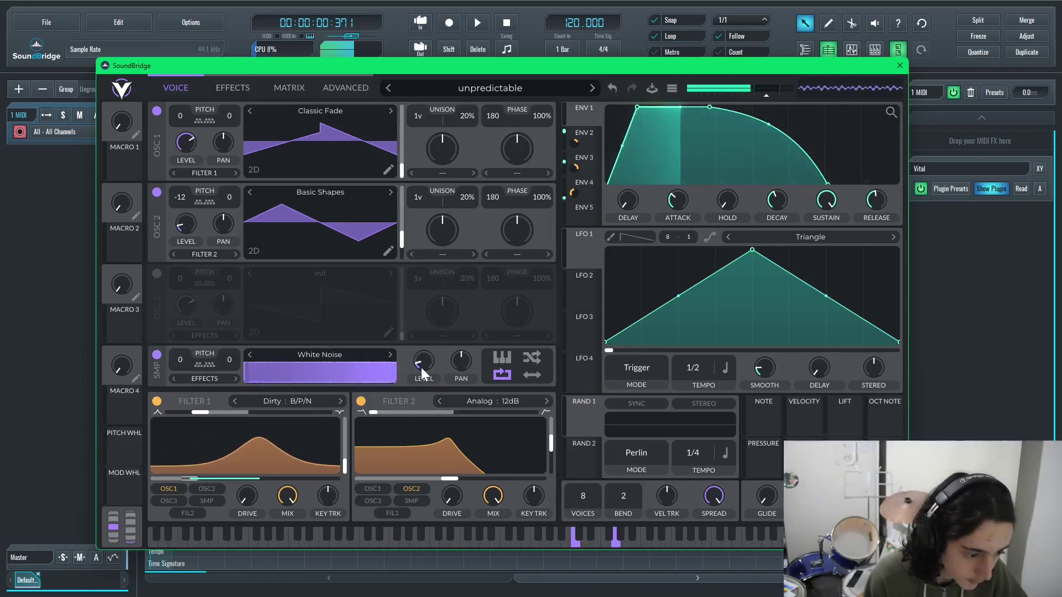
{"action": "left_click_drag", "start_coordinate": [423, 369], "coordinate": [423, 373]}
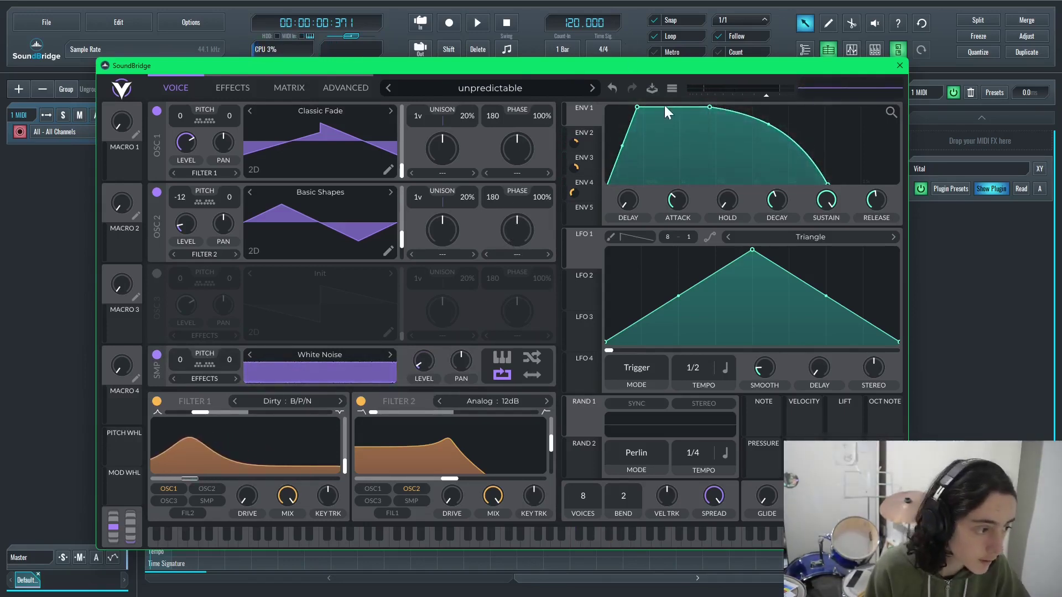
Step: Save the edited patch as "unpredictable", overwriting the existing preset file
{"action": "left_click", "coordinate": [671, 89]}
{"action": "left_click", "coordinate": [690, 117]}
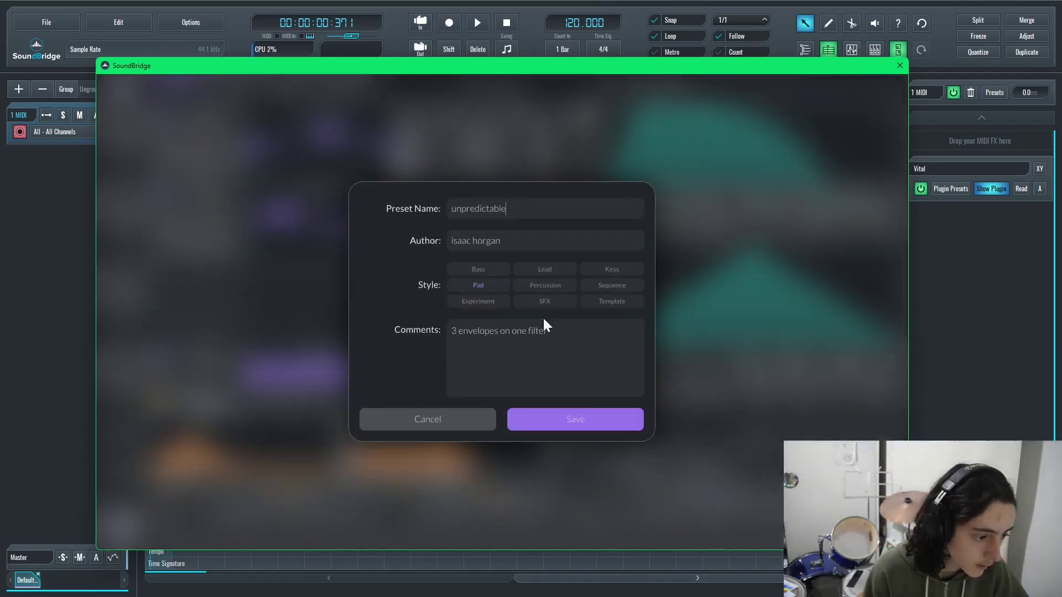
{"action": "left_click", "coordinate": [539, 423]}
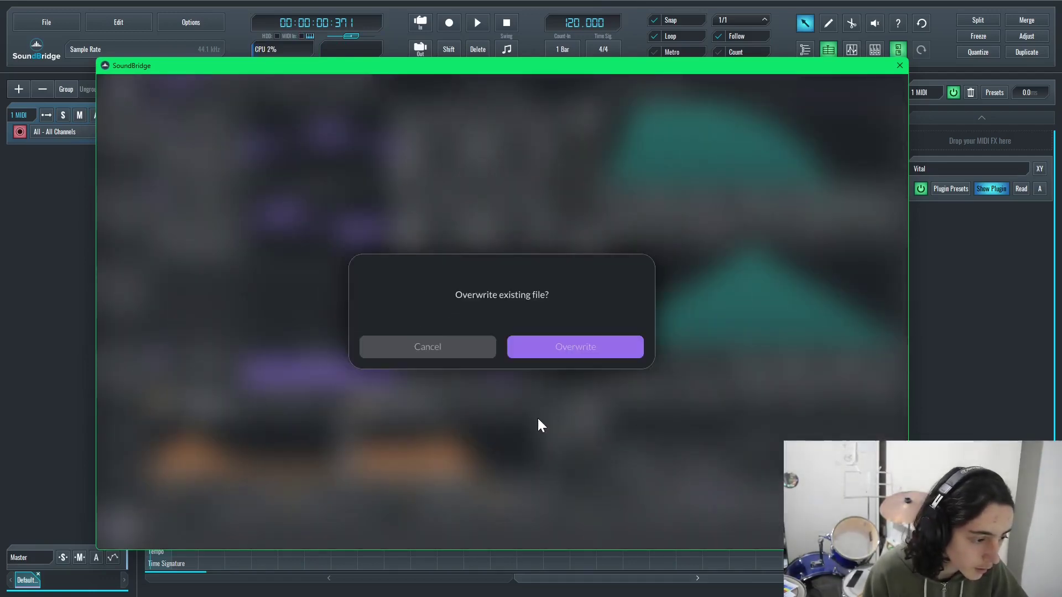
{"action": "left_click", "coordinate": [511, 353]}
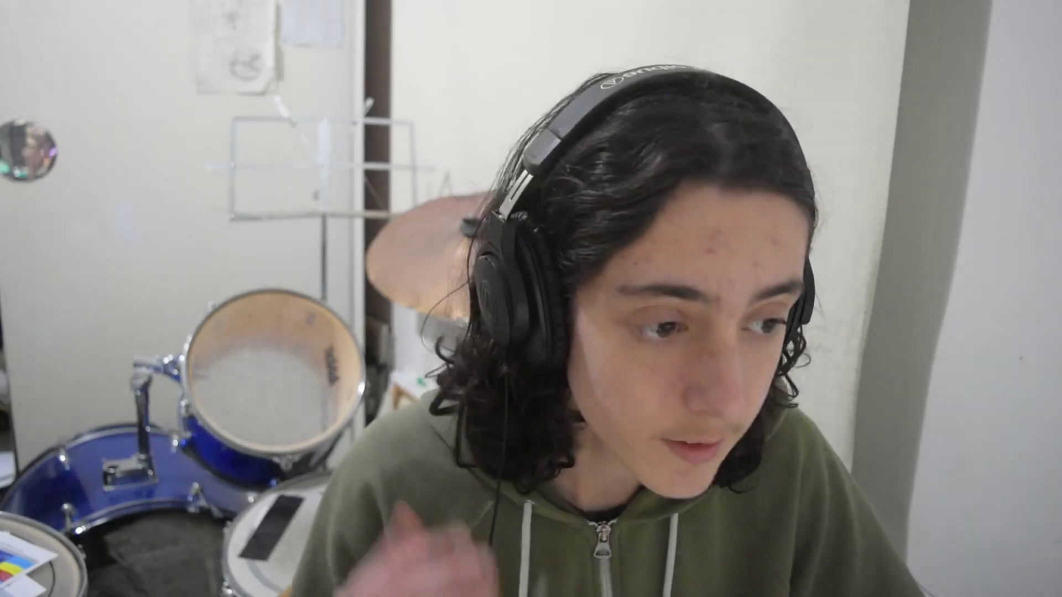